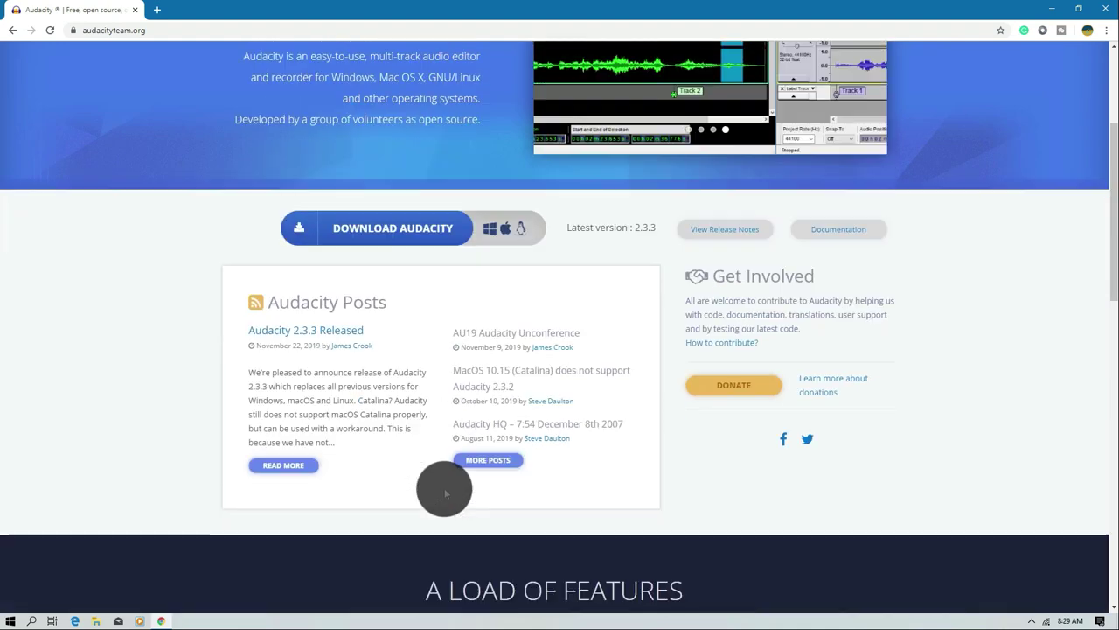
# Go to the Audacity download page and open the Audacity for Windows downloads
pyautogui.scroll(1, 519, 394)
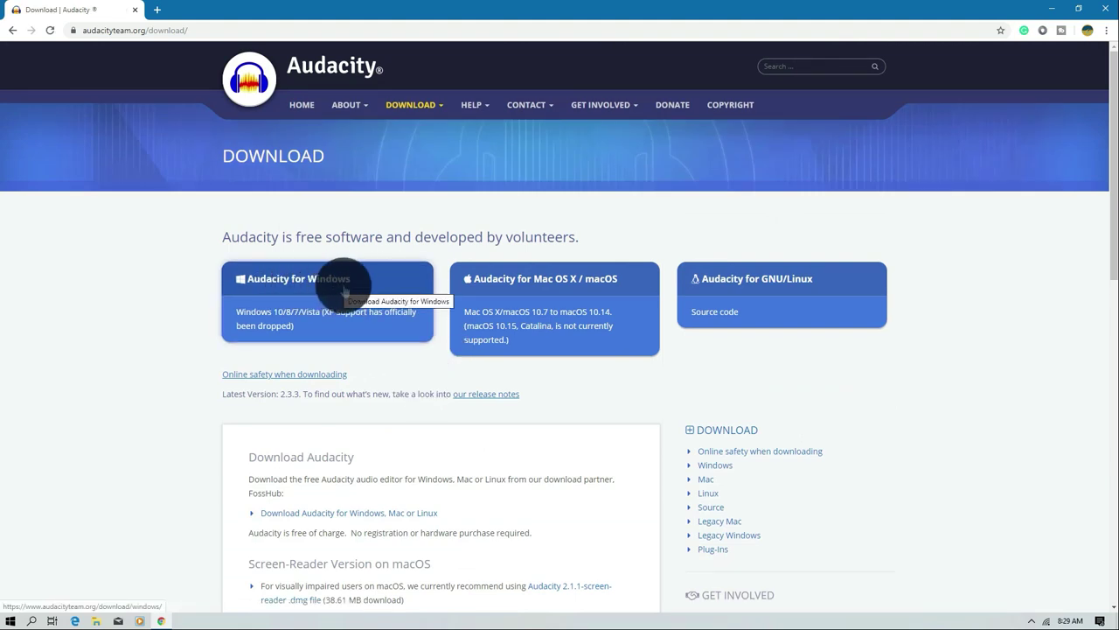
pyautogui.click(253, 317)
pyautogui.scroll(-1, 354, 339)
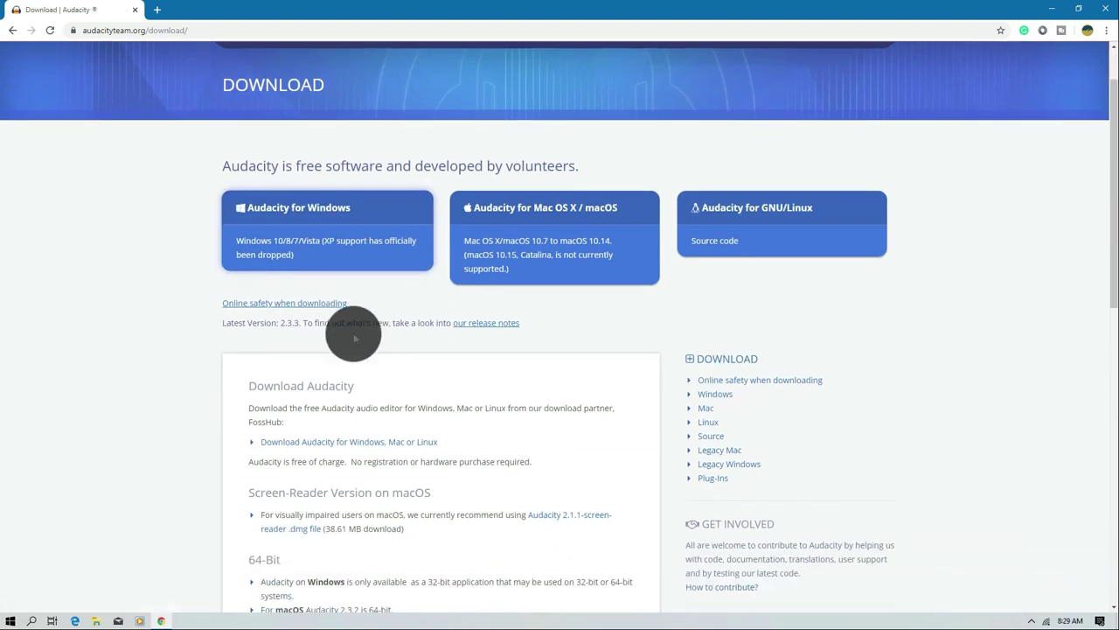
pyautogui.scroll(-2, 407, 363)
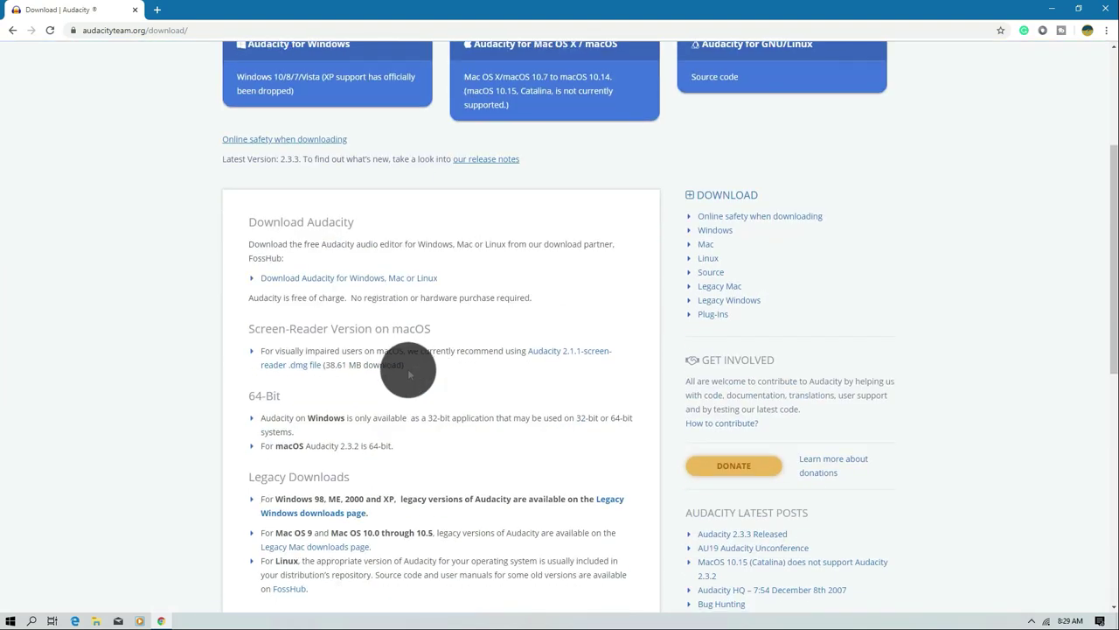
pyautogui.scroll(-3, 408, 371)
pyautogui.scroll(-1, 408, 379)
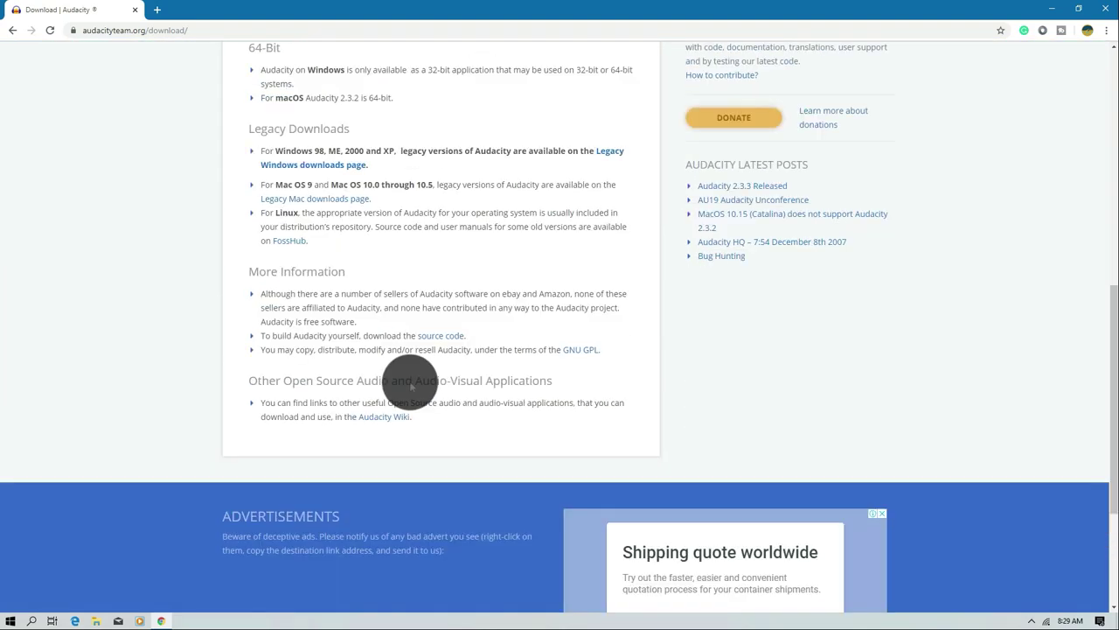
pyautogui.scroll(6, 407, 379)
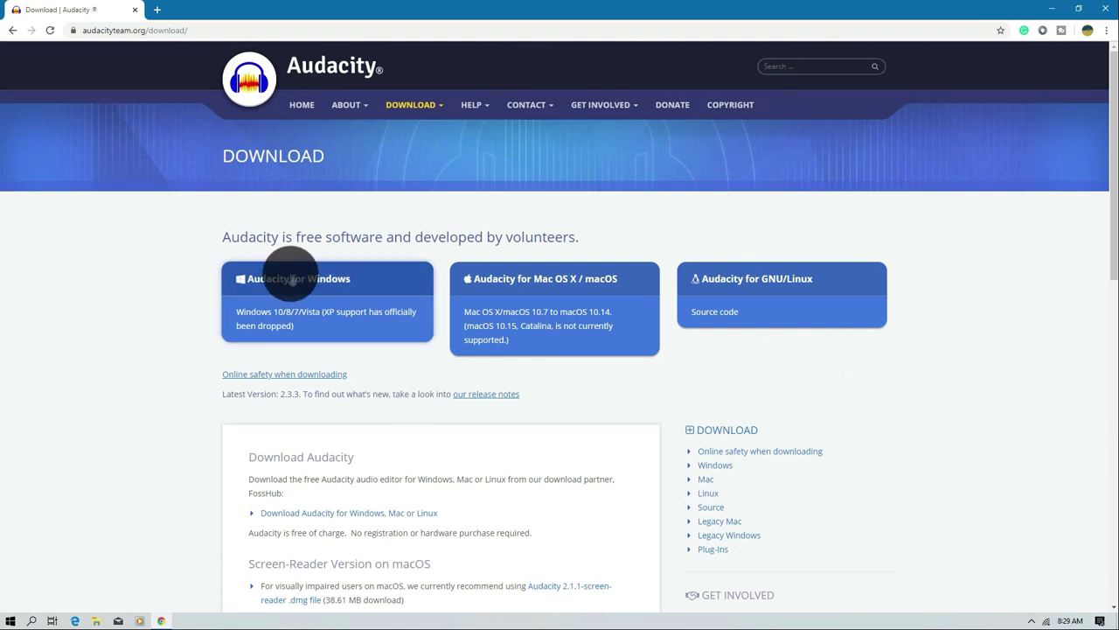
pyautogui.click(292, 278)
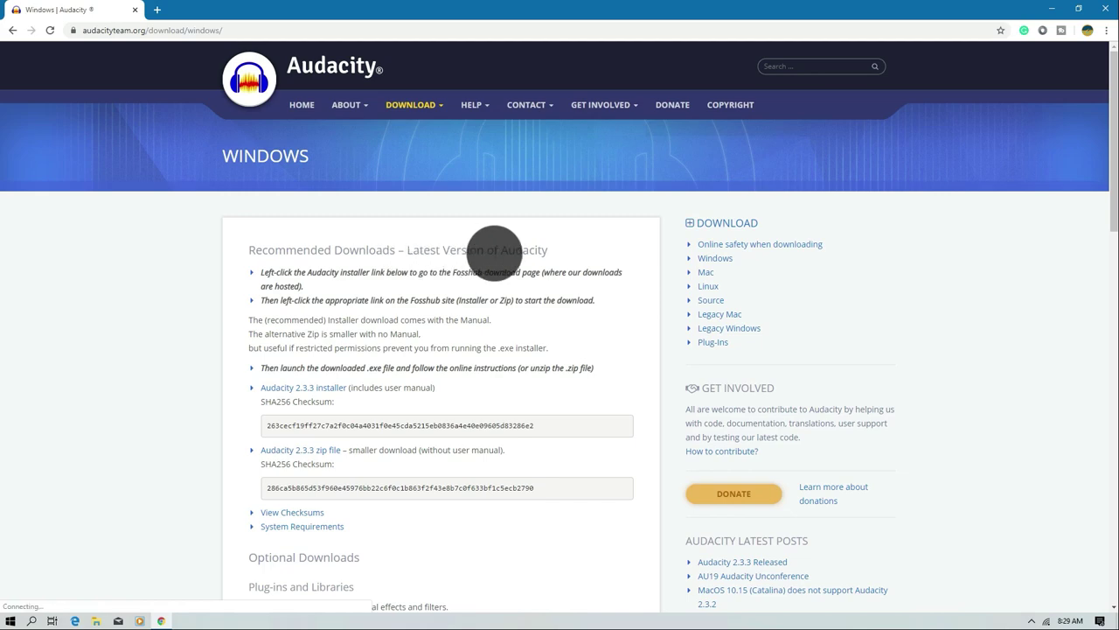
# Examine the Windows system and machine requirements, including recommended and minimum RAM and processor speed
pyautogui.scroll(-3, 494, 252)
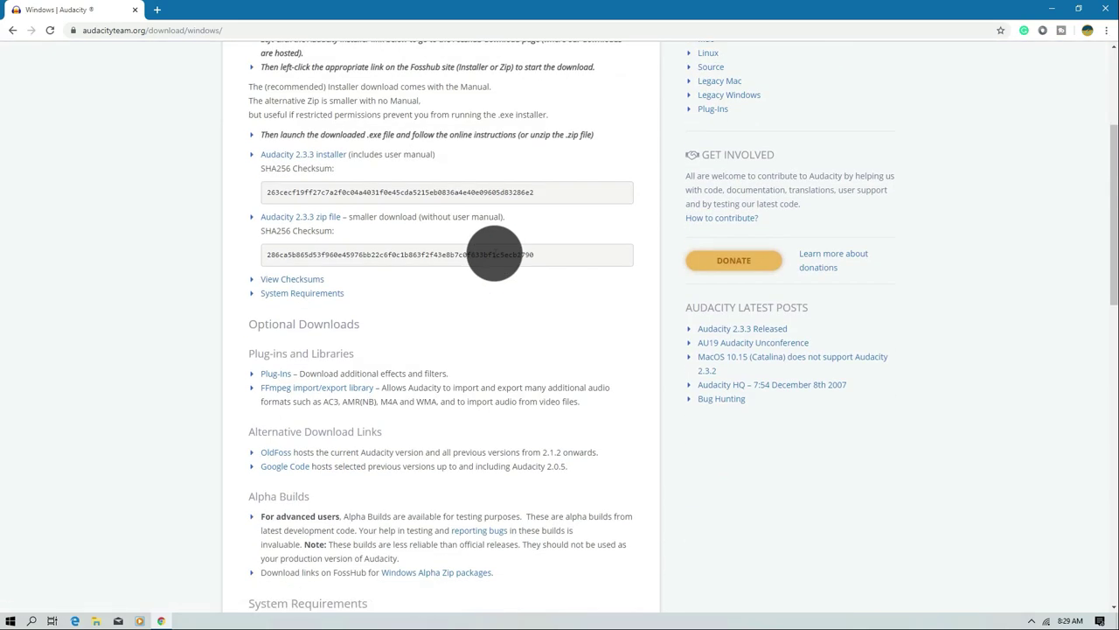
pyautogui.scroll(-7, 494, 252)
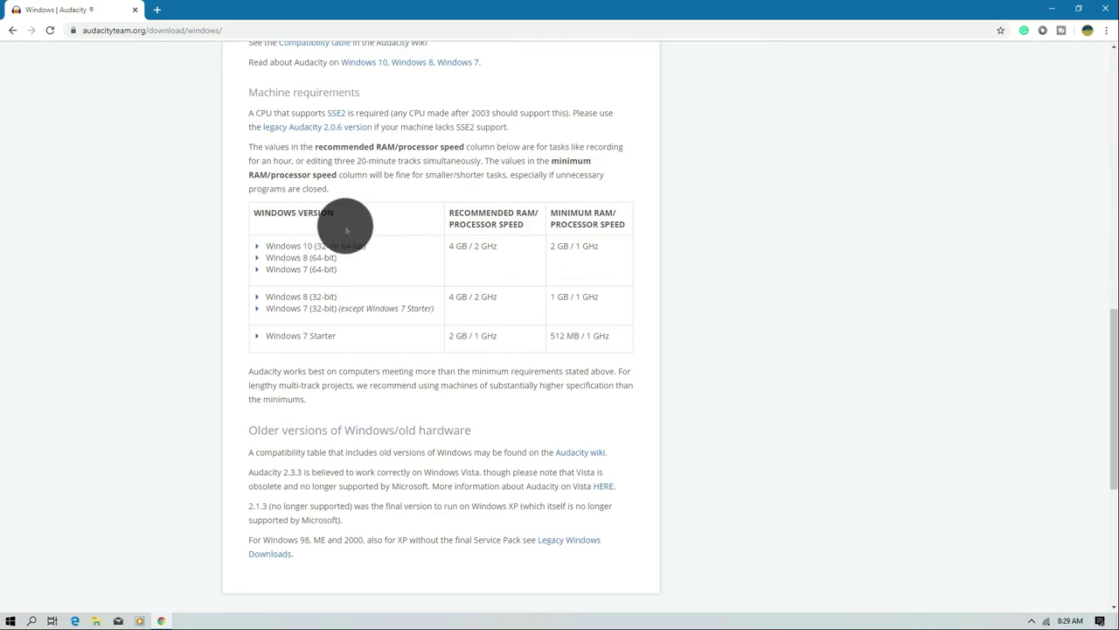
pyautogui.scroll(-2, 400, 260)
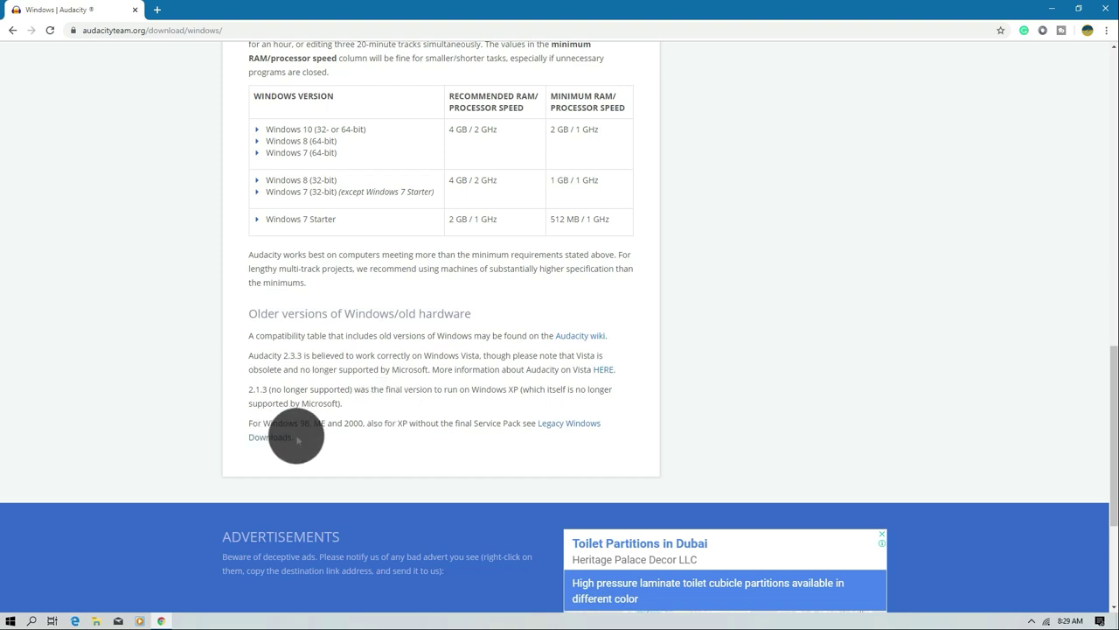
pyautogui.scroll(1, 305, 434)
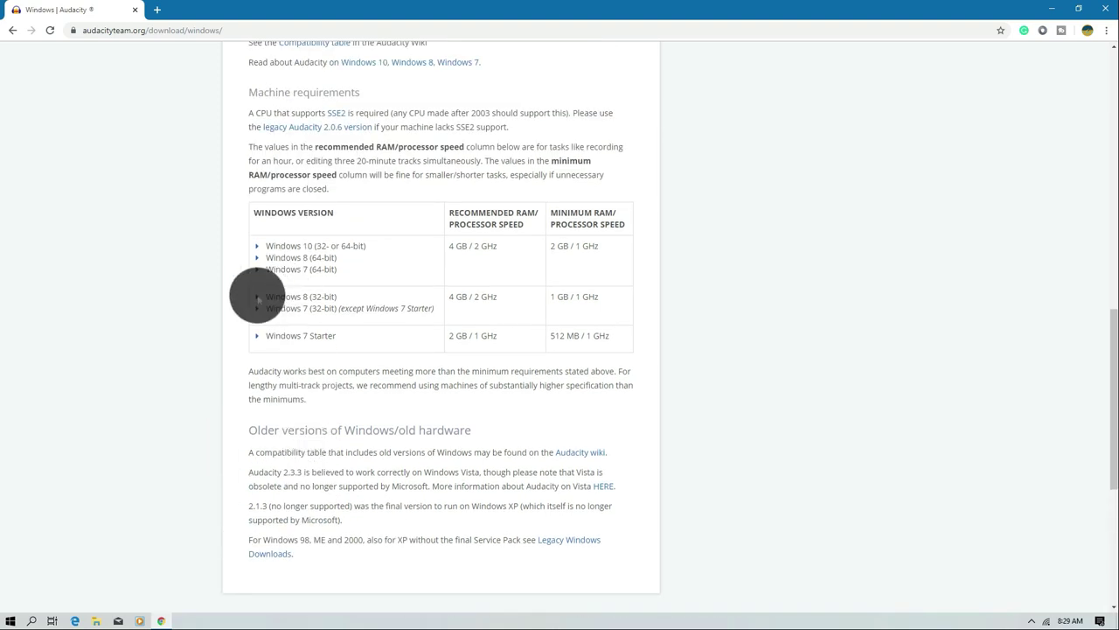
pyautogui.scroll(1, 271, 249)
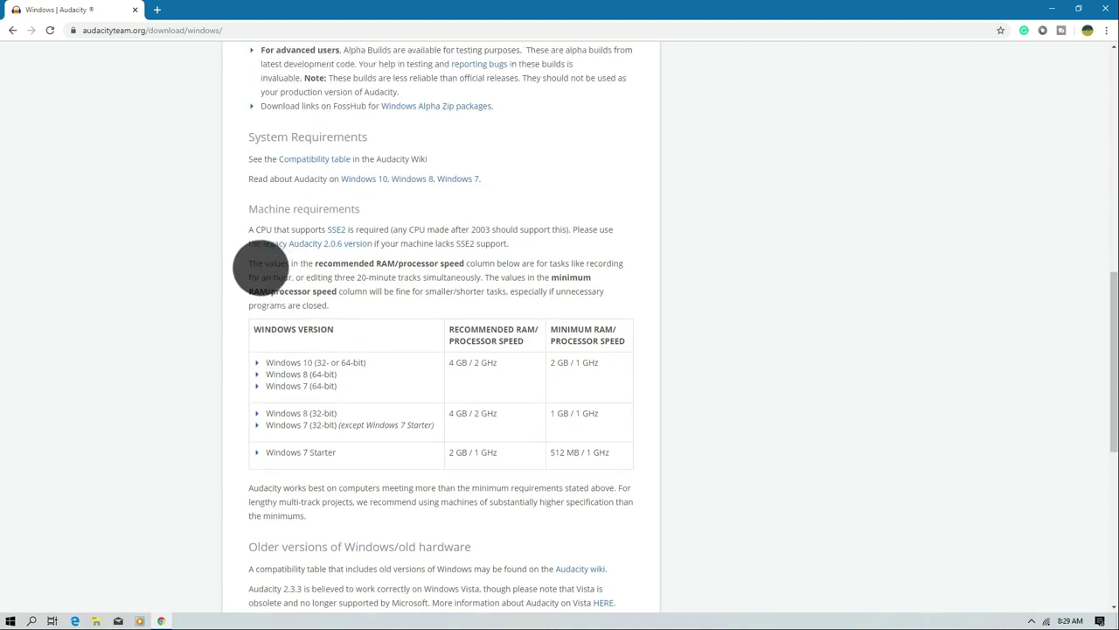
pyautogui.scroll(5, 262, 362)
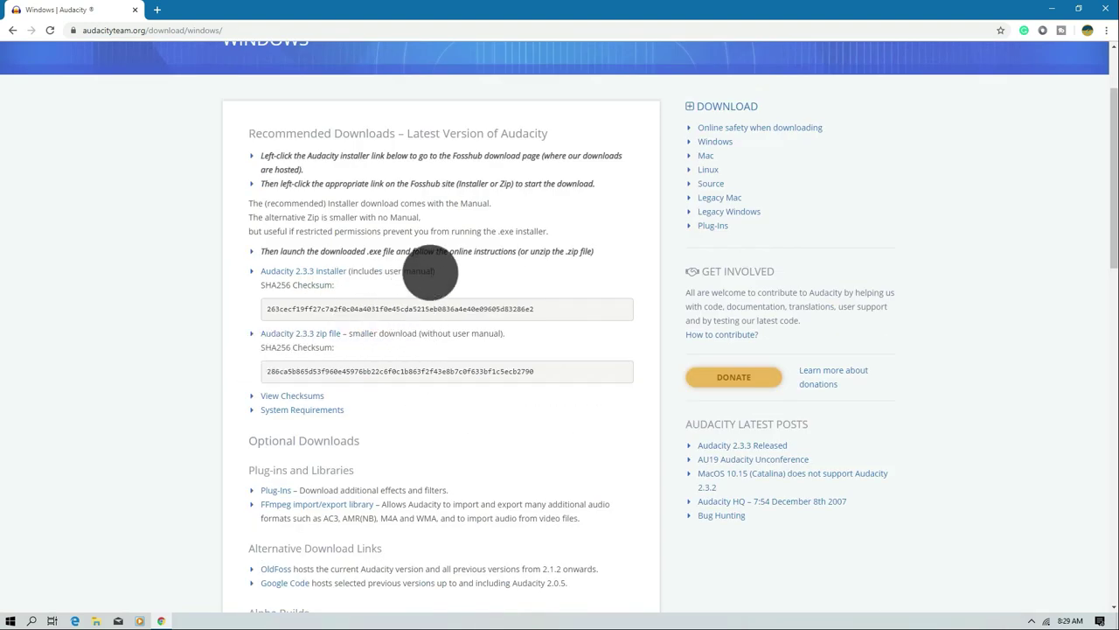
# Download the Audacity Windows Installer from FossHub, saving audacity-win-2.3.3.exe to the Downloads folder
pyautogui.scroll(1, 424, 271)
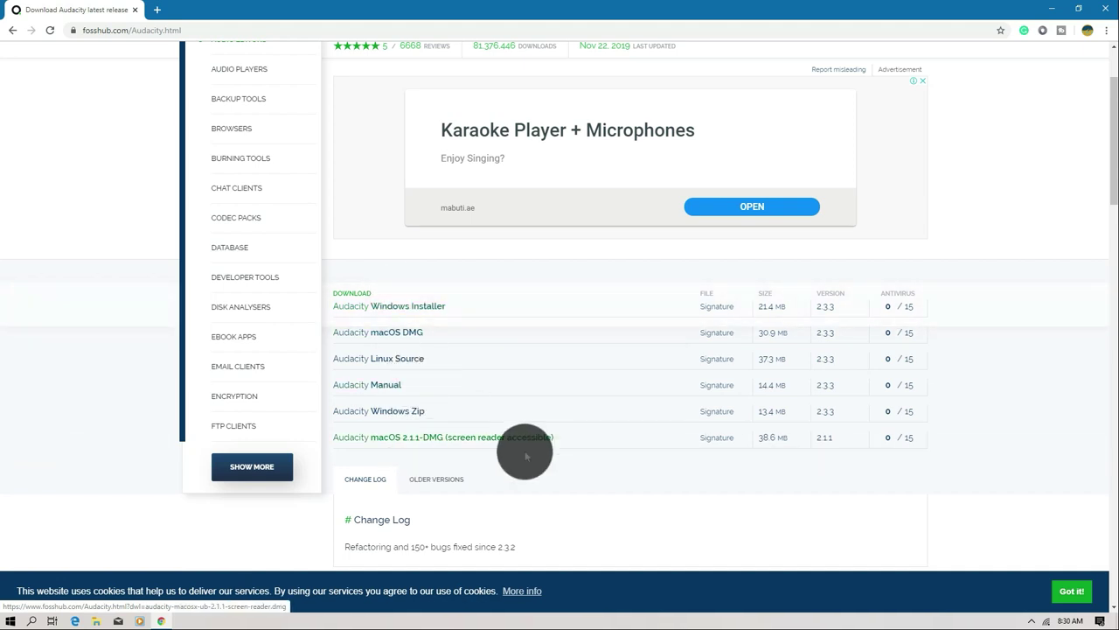
pyautogui.click(415, 308)
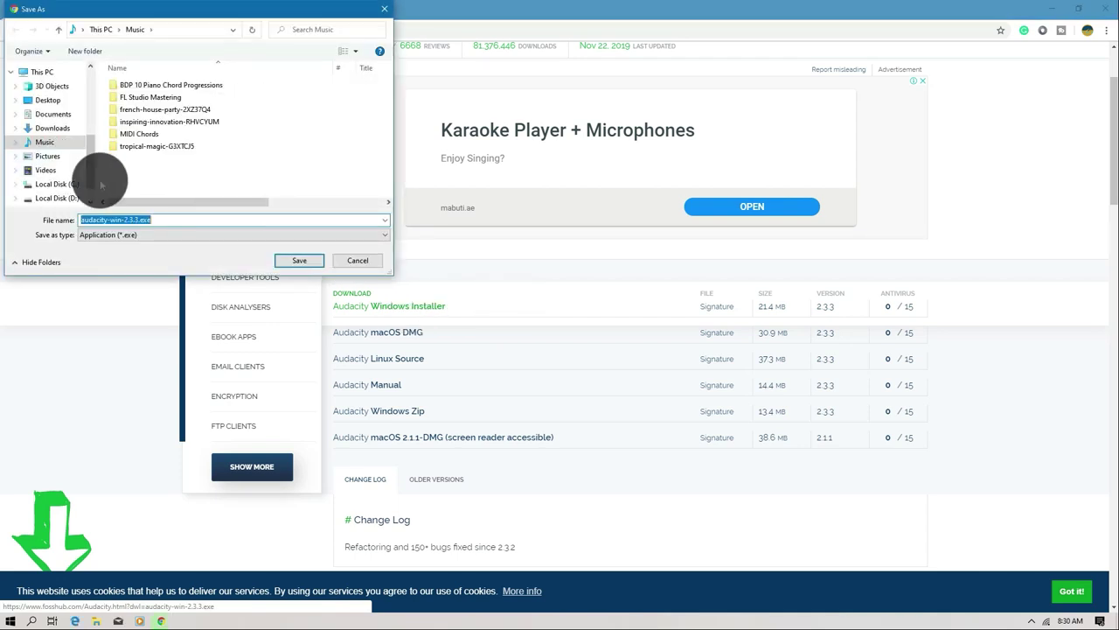
pyautogui.click(53, 128)
pyautogui.click(293, 260)
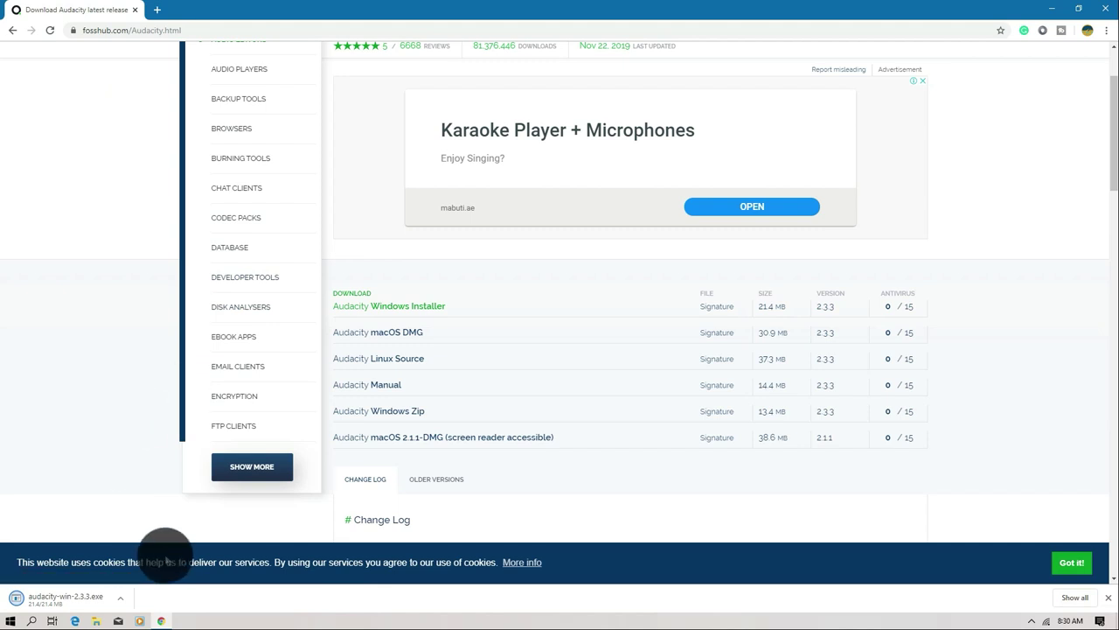
# Show the downloaded audacity-win-2.3.3.exe in its folder and run it as administrator to start the setup wizard
pyautogui.click(120, 599)
pyautogui.click(151, 562)
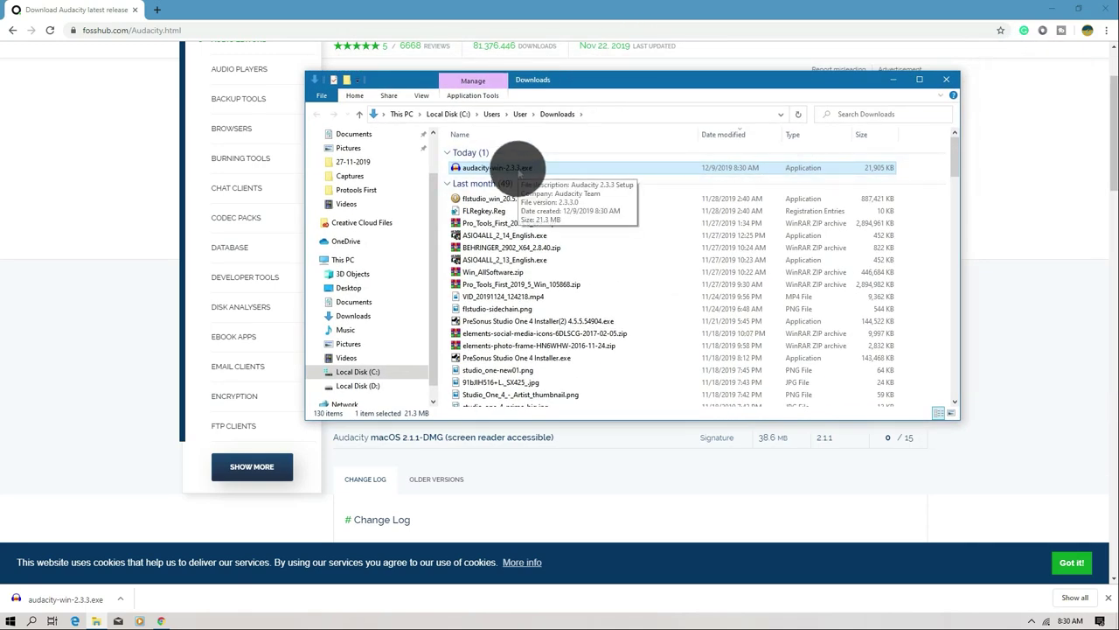
pyautogui.rightClick(520, 171)
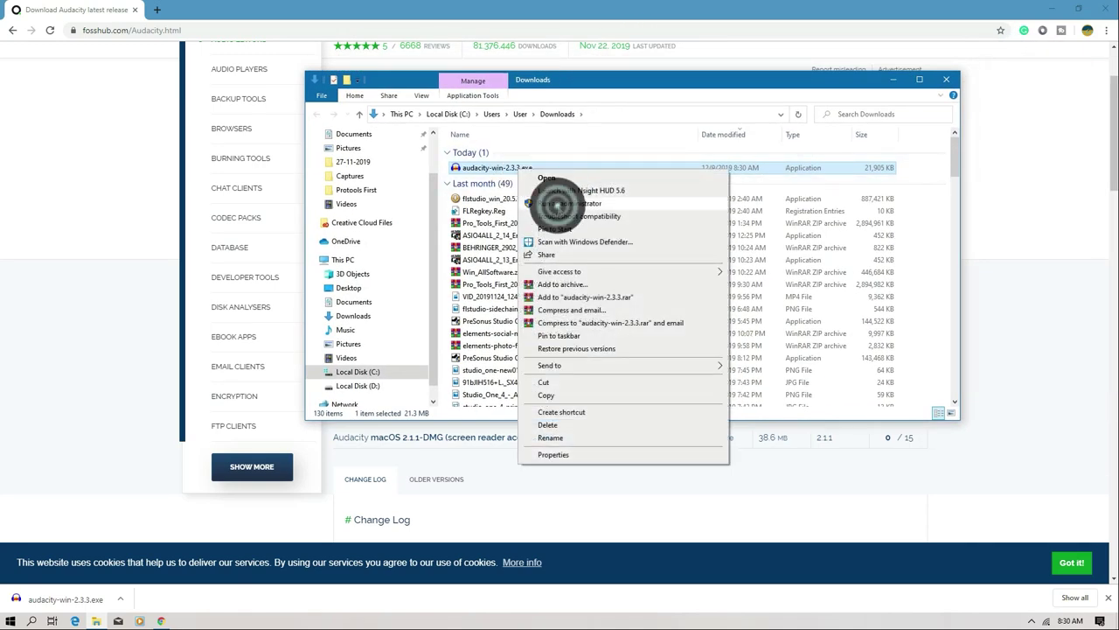
pyautogui.click(558, 203)
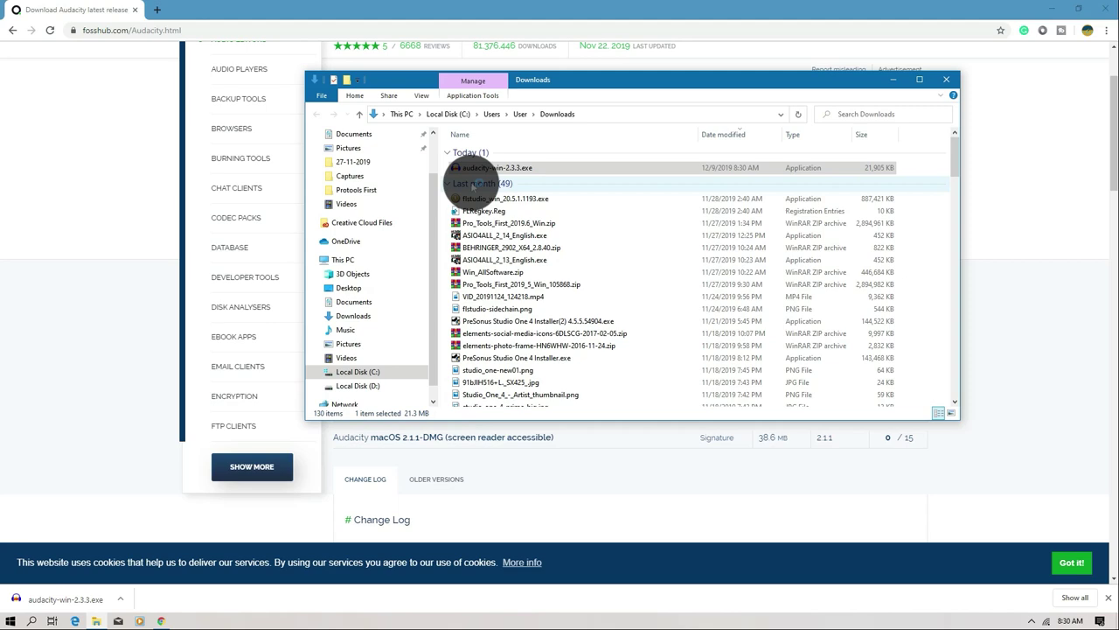
pyautogui.click(572, 341)
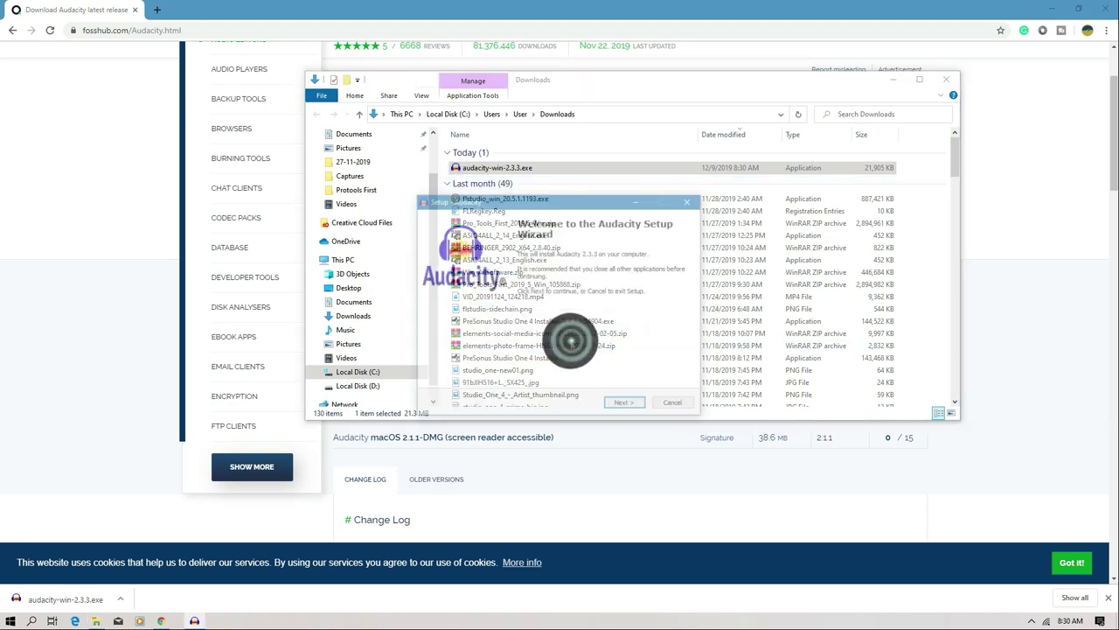
# Install Audacity into C:\Program Files (x86)\Audacity with a desktop shortcut and without resetting preferences
pyautogui.click(629, 404)
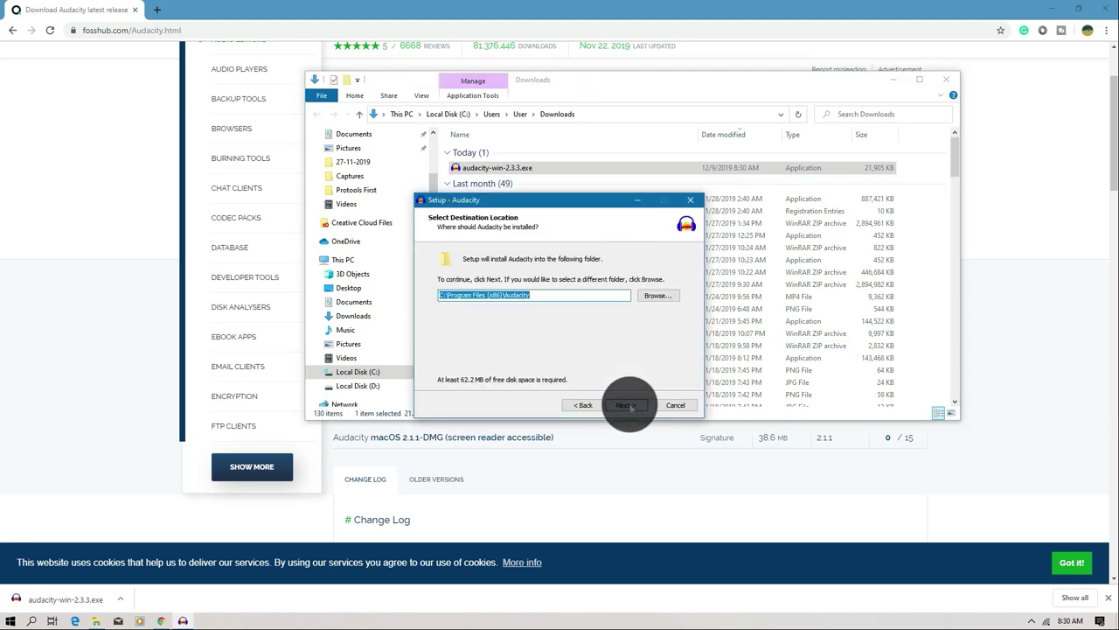
pyautogui.click(626, 405)
pyautogui.click(444, 290)
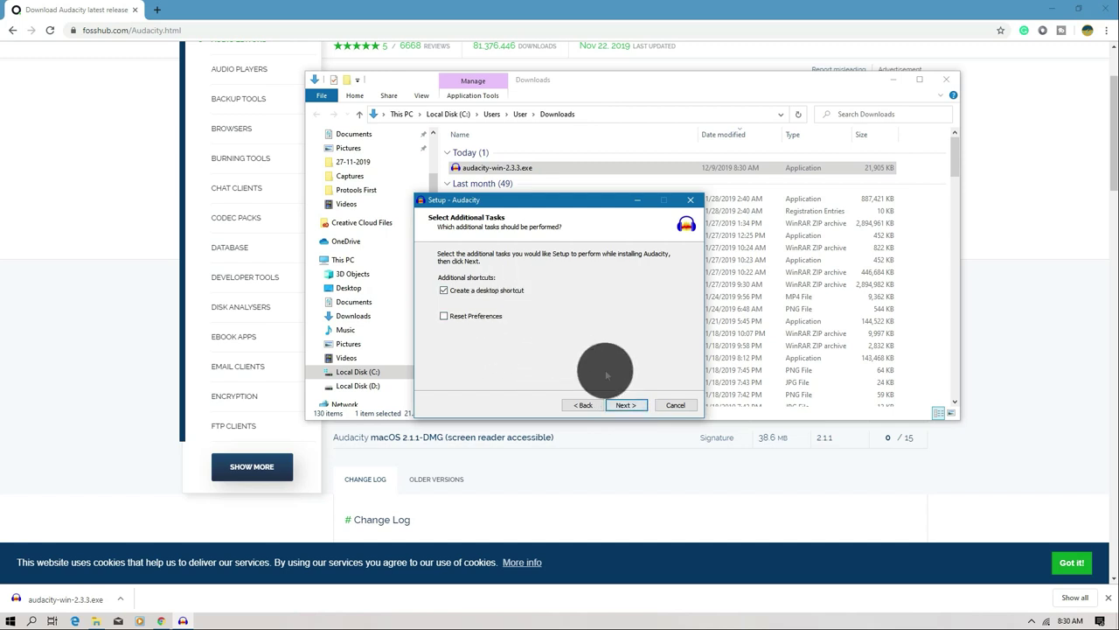
pyautogui.click(628, 406)
pyautogui.click(629, 406)
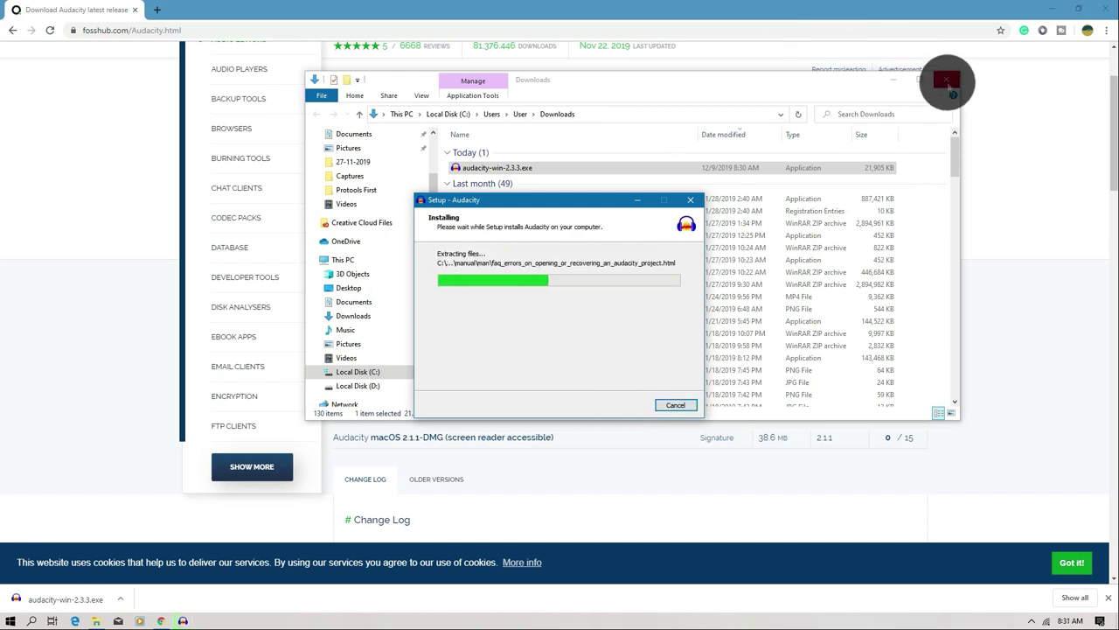
# Close the Downloads folder and browser windows, and finish the setup wizard with Launch Audacity enabled
pyautogui.click(946, 79)
pyautogui.click(1106, 10)
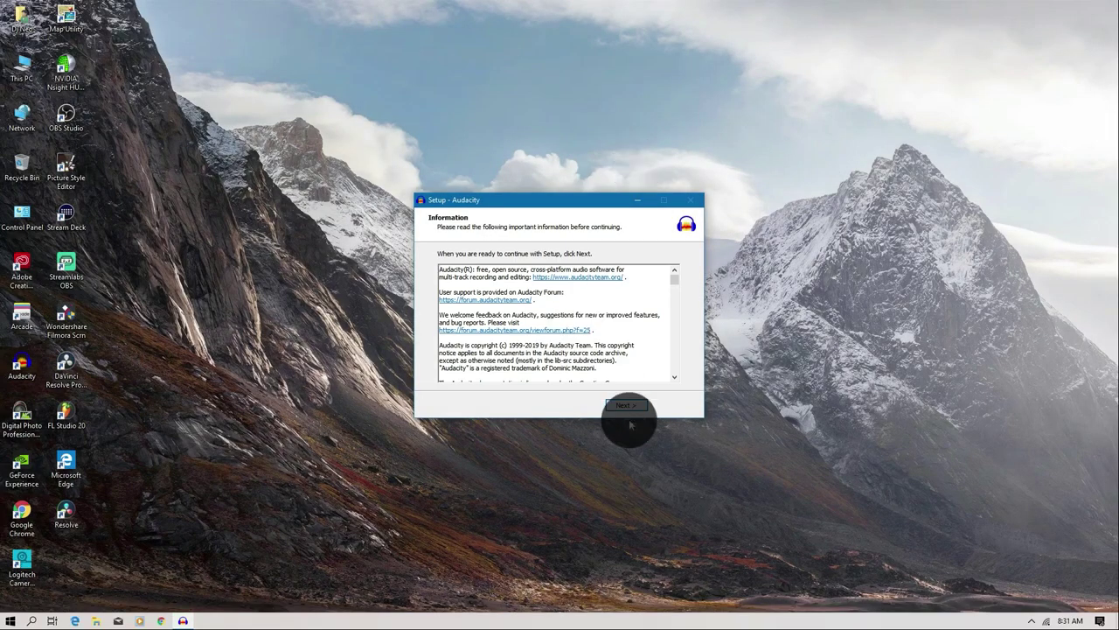
pyautogui.moveTo(673, 276); pyautogui.dragTo(670, 387)
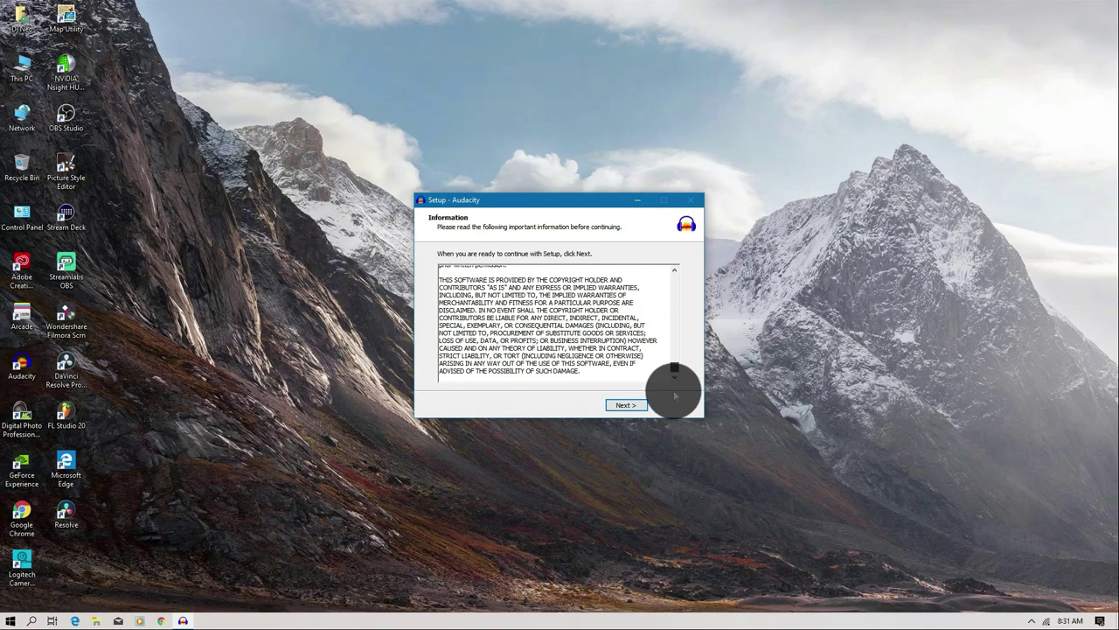
pyautogui.click(634, 404)
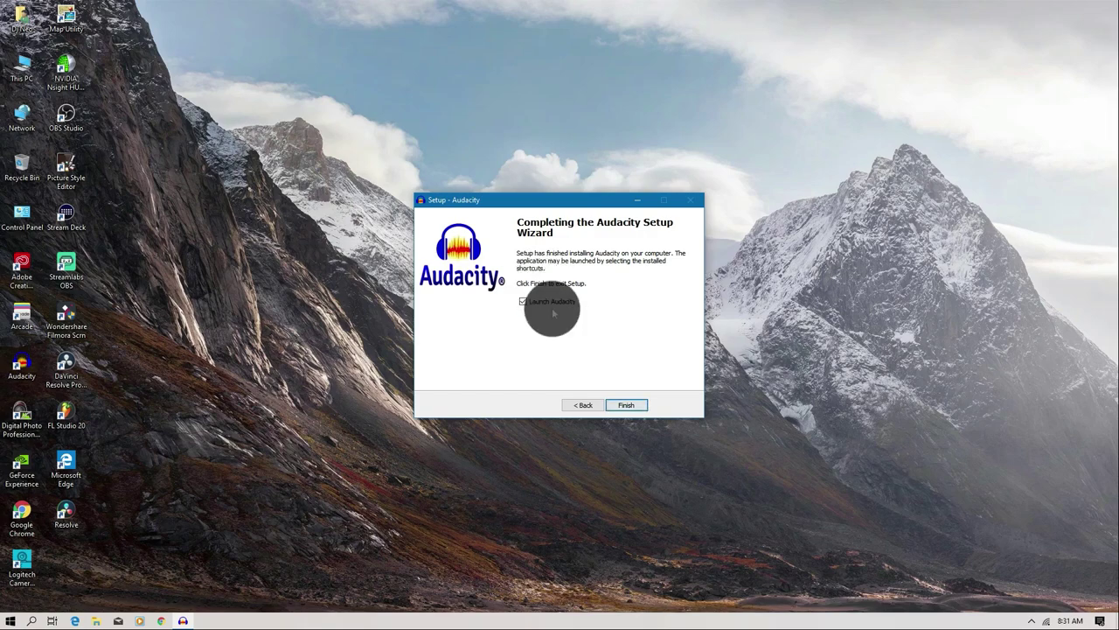
pyautogui.click(621, 405)
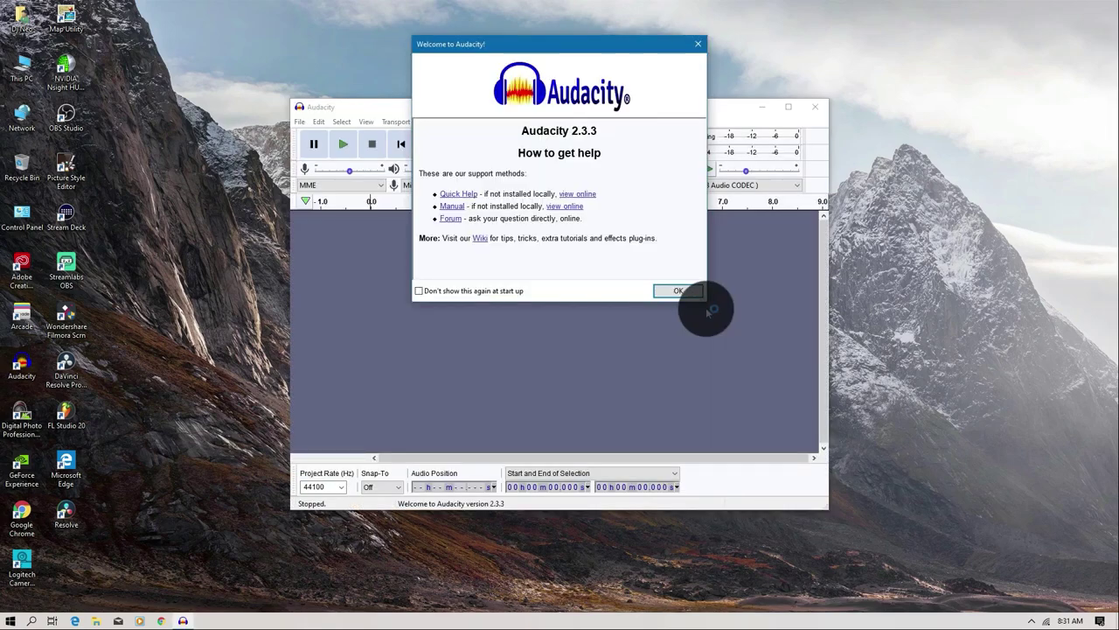
# Dismiss the welcome message and maximize the Audacity window
pyautogui.click(692, 289)
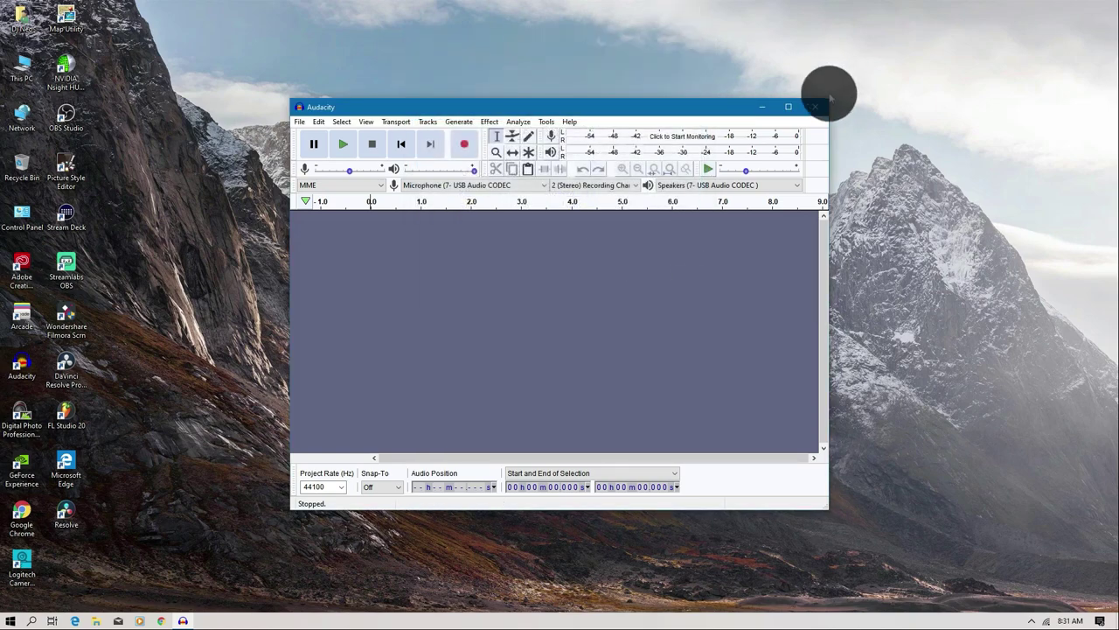
pyautogui.click(792, 106)
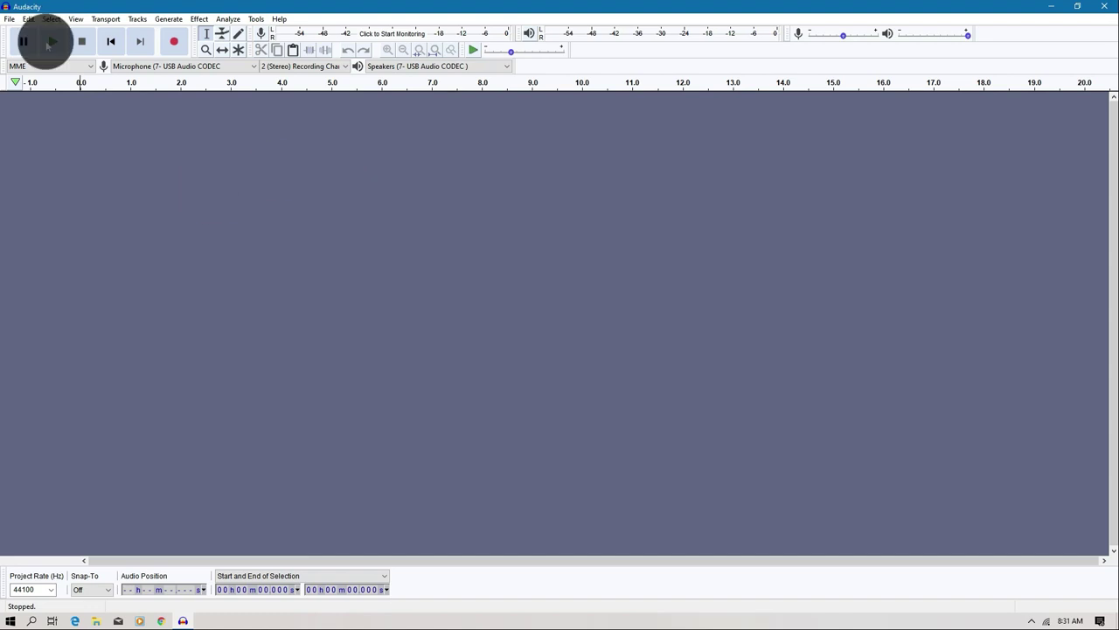
# Open the preferences and view the Playback and Recording settings
pyautogui.click(106, 18)
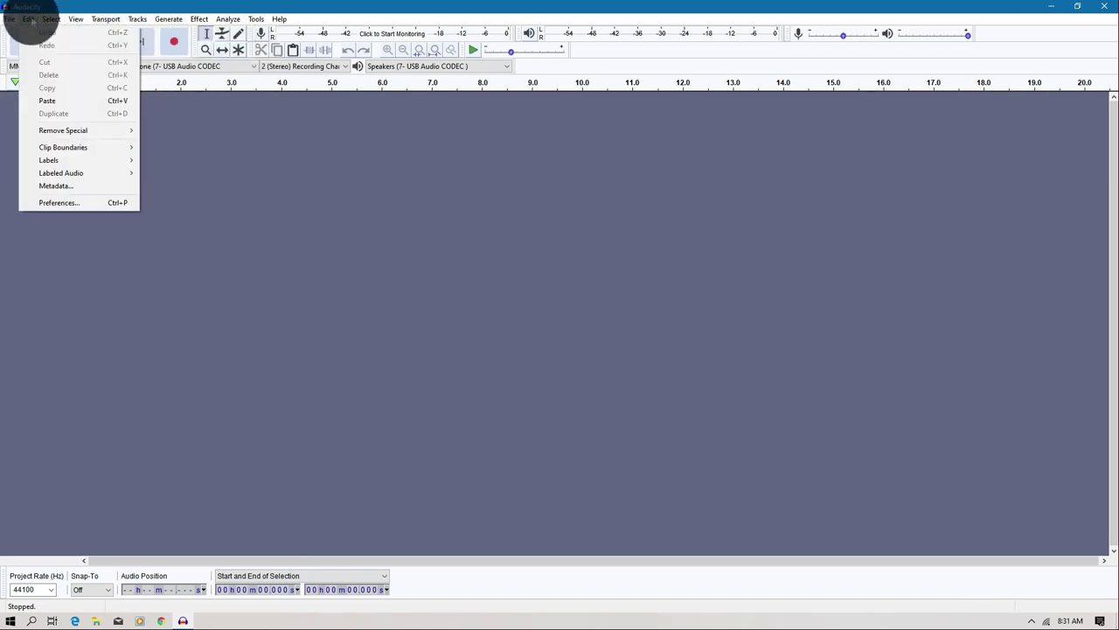
pyautogui.click(67, 204)
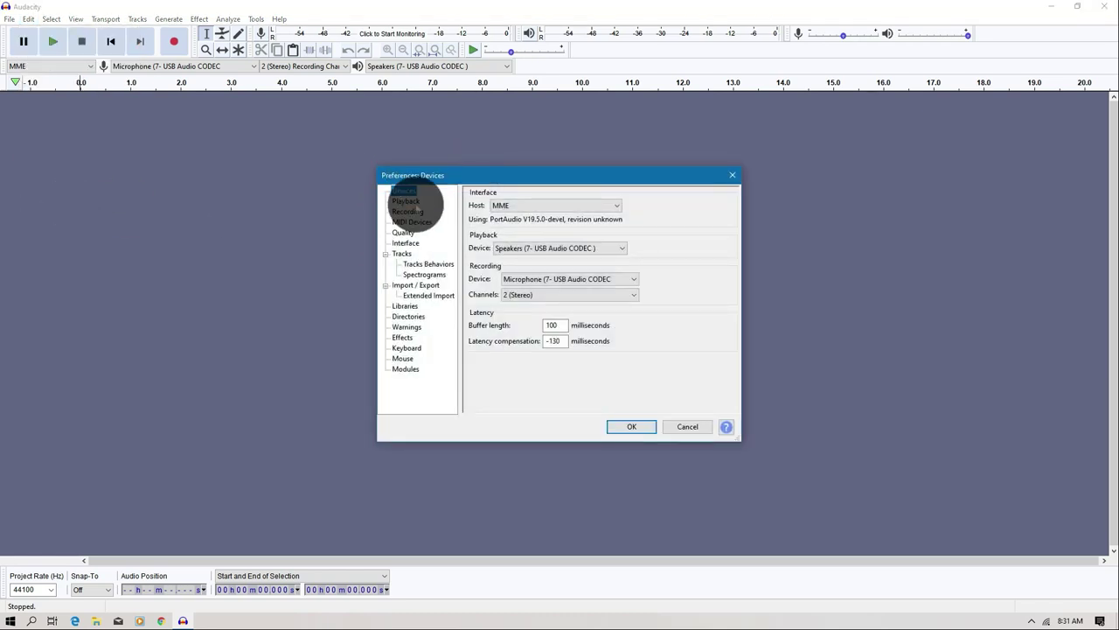
pyautogui.click(410, 201)
pyautogui.click(408, 211)
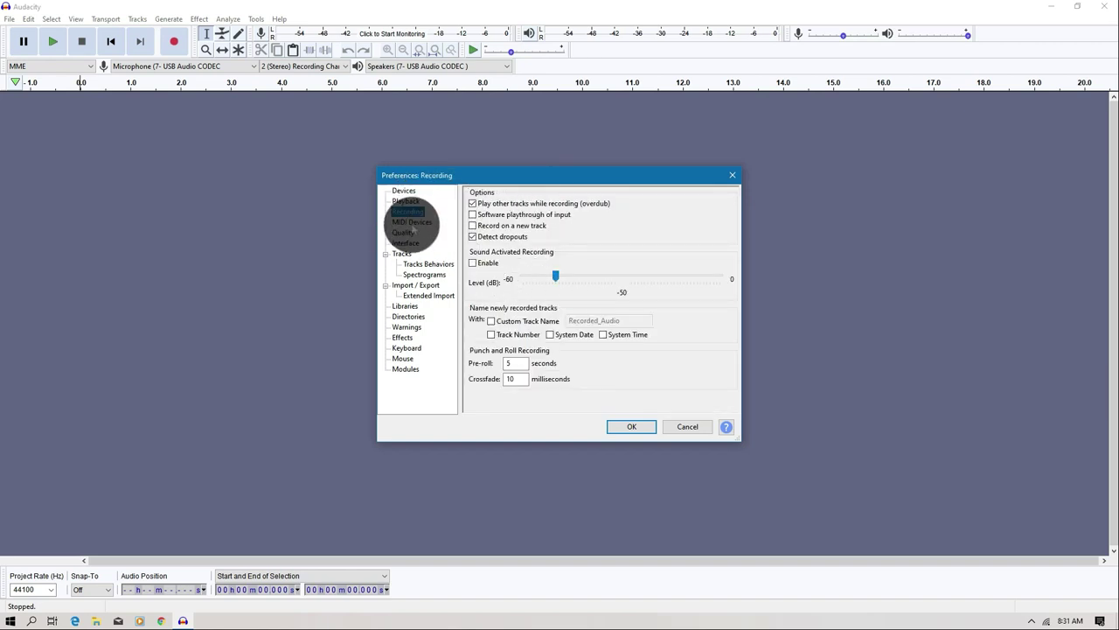
# In the Quality preferences, set the default sample format to 24-bit and the default sample rate to 48000 Hz
pyautogui.click(404, 232)
pyautogui.click(569, 205)
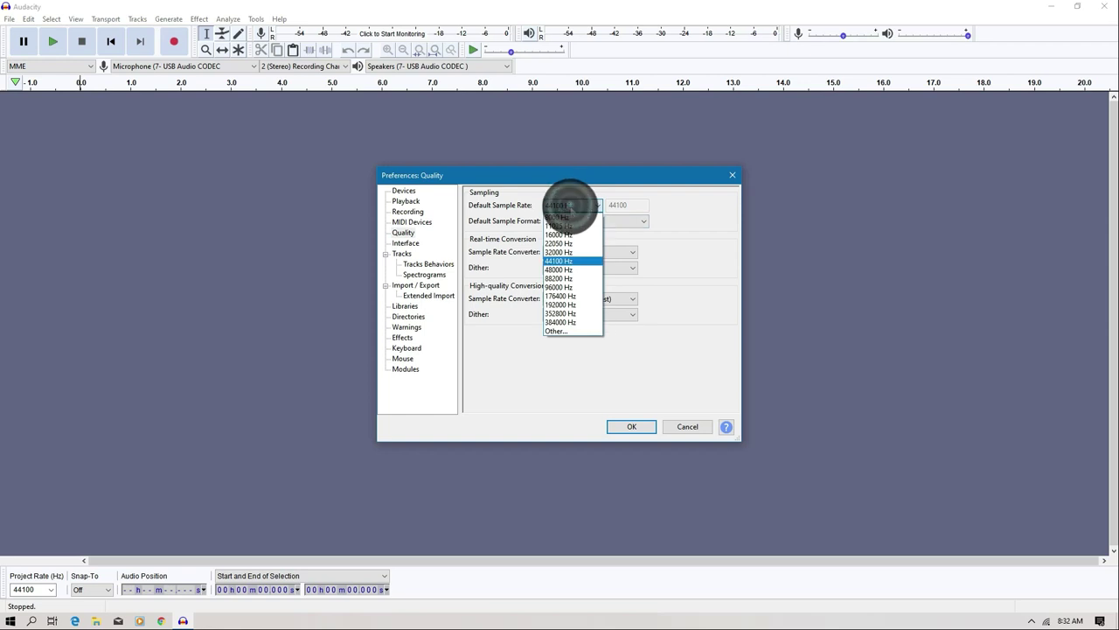
pyautogui.click(569, 221)
pyautogui.click(573, 220)
pyautogui.click(581, 240)
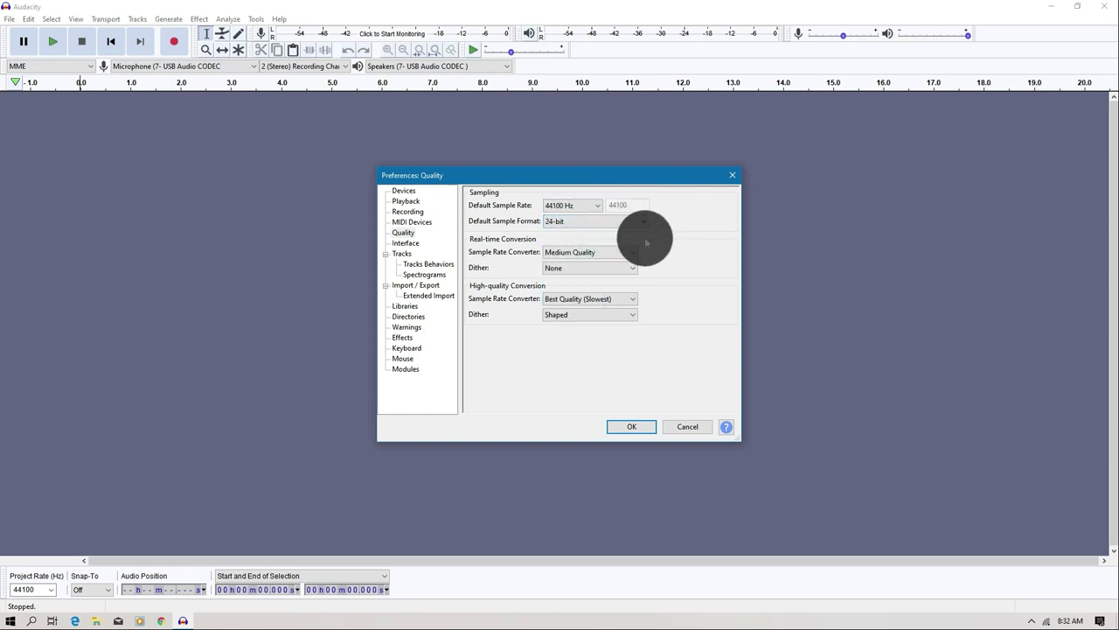
pyautogui.click(595, 207)
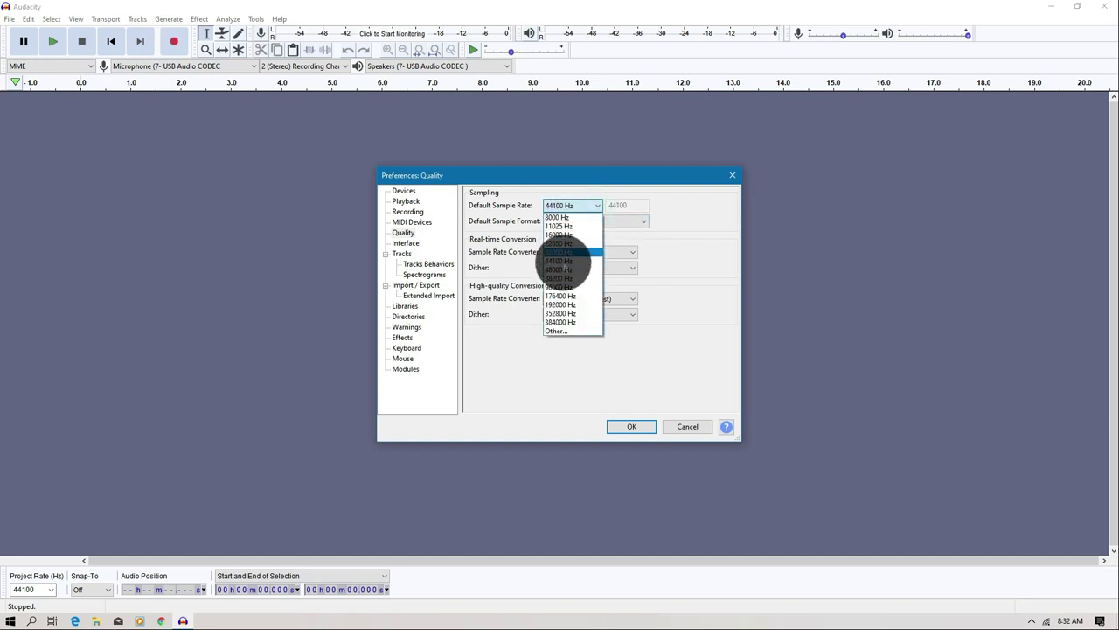
pyautogui.click(567, 269)
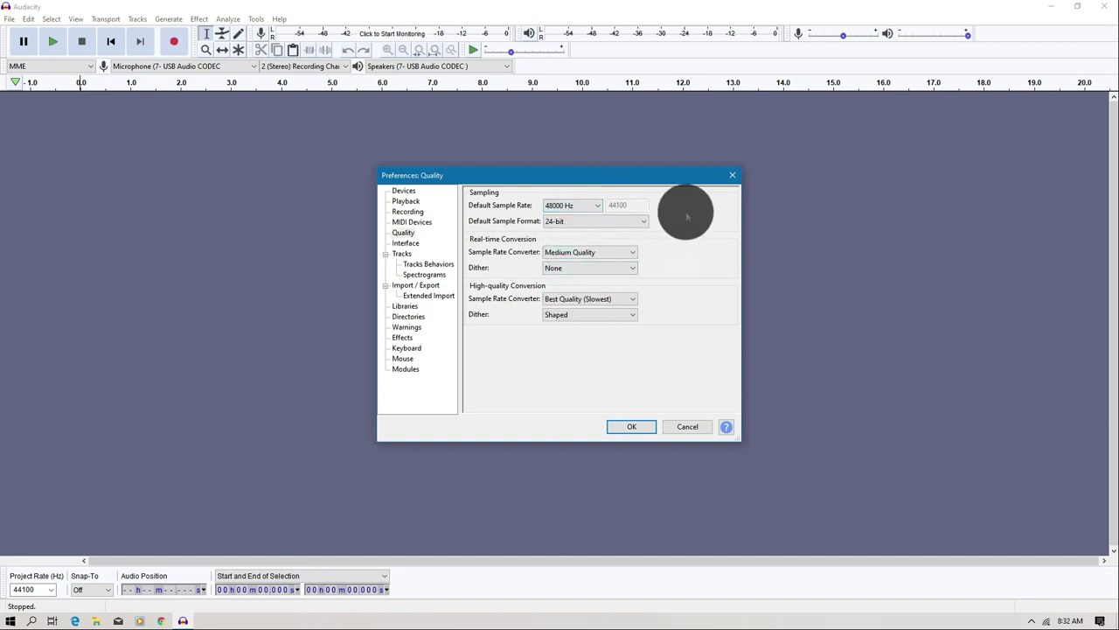
# Check the real-time sample rate converter options in the Quality preferences, keeping Medium Quality selected
pyautogui.click(582, 252)
pyautogui.click(569, 257)
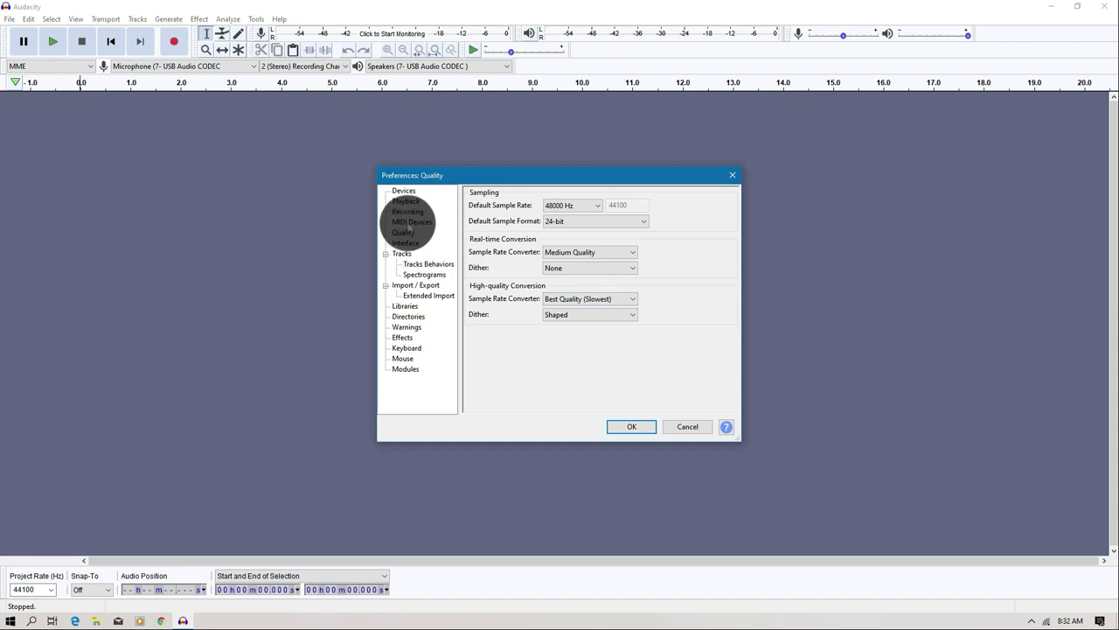
pyautogui.click(405, 243)
# In the Devices preferences, choose MME as the audio host
pyautogui.click(404, 191)
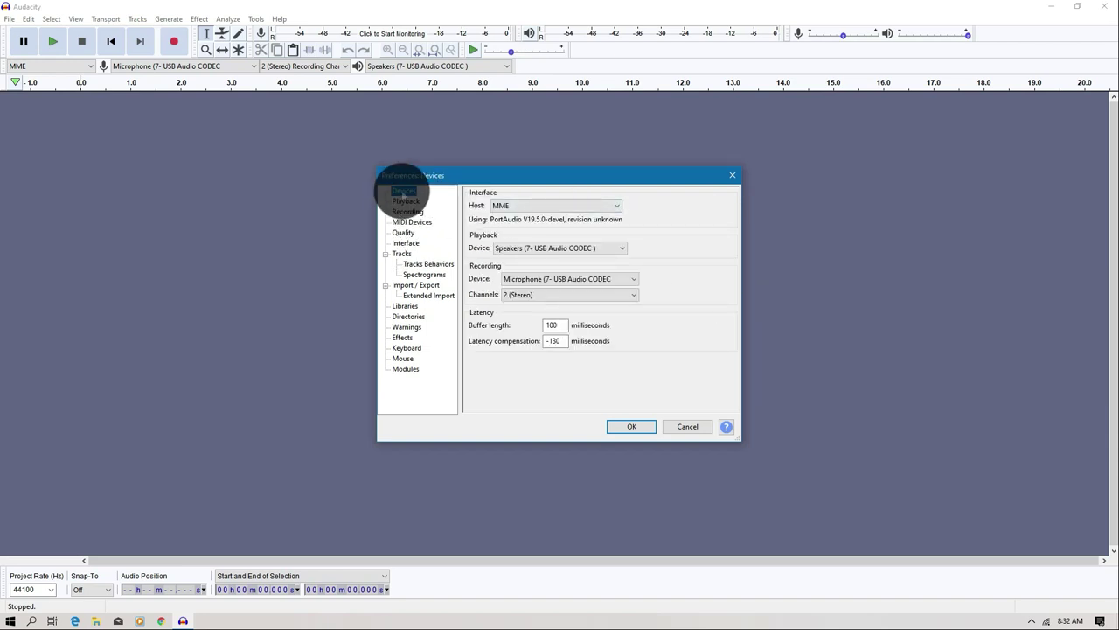
pyautogui.click(401, 191)
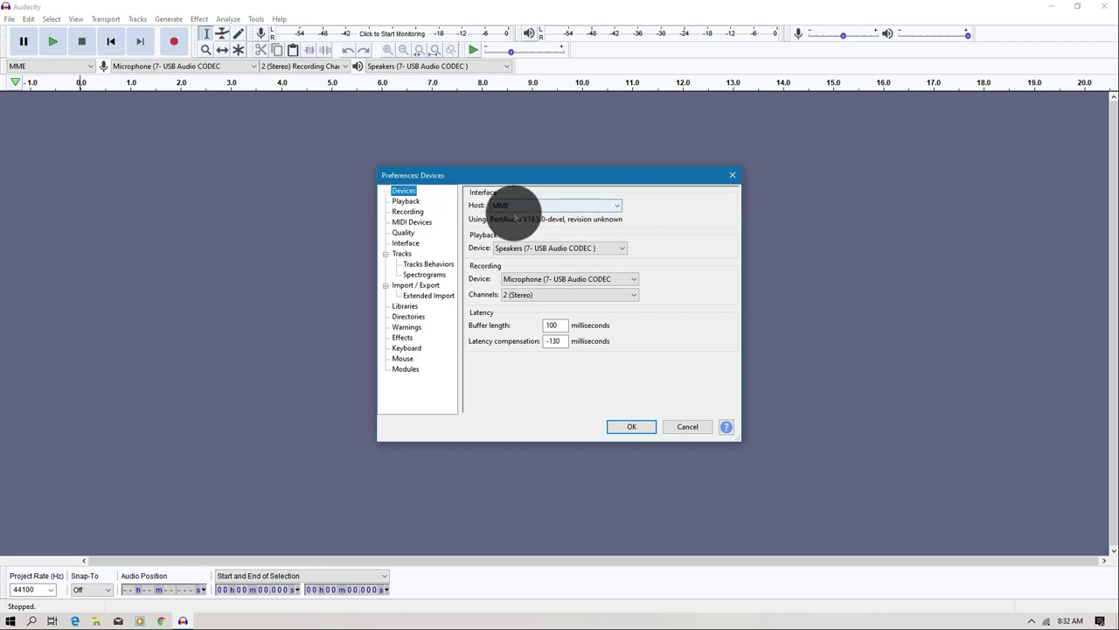
pyautogui.click(526, 206)
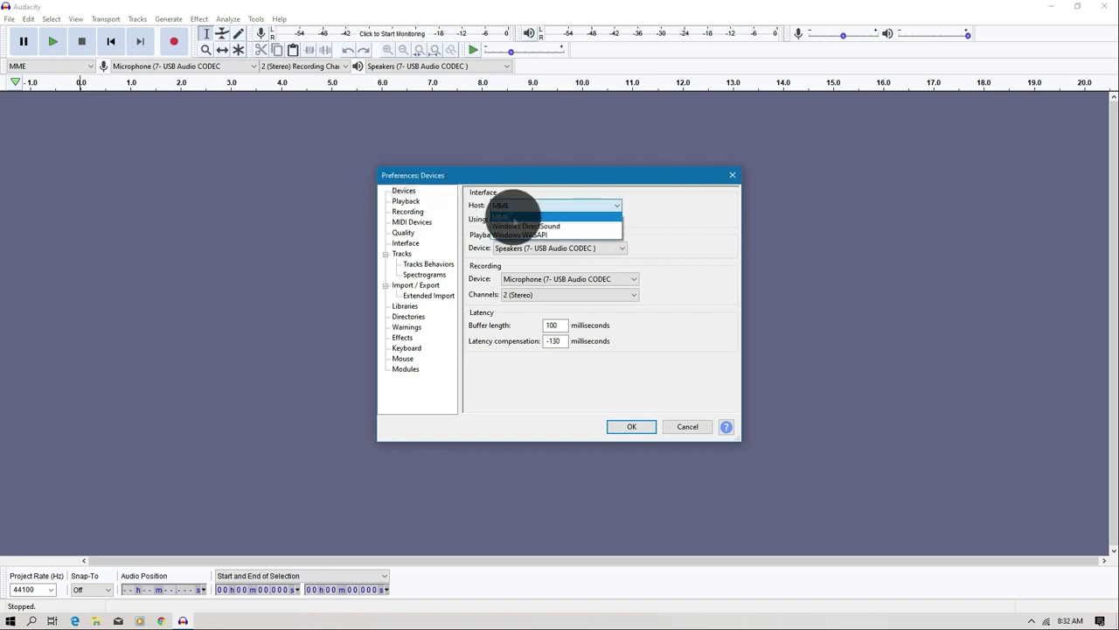
pyautogui.click(514, 217)
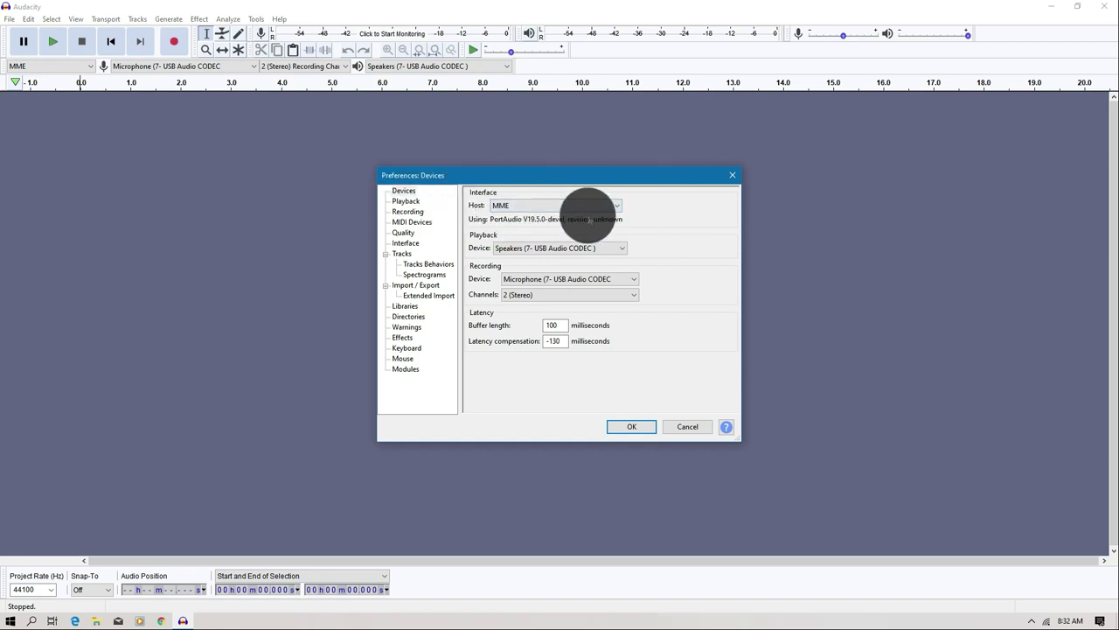
pyautogui.click(557, 206)
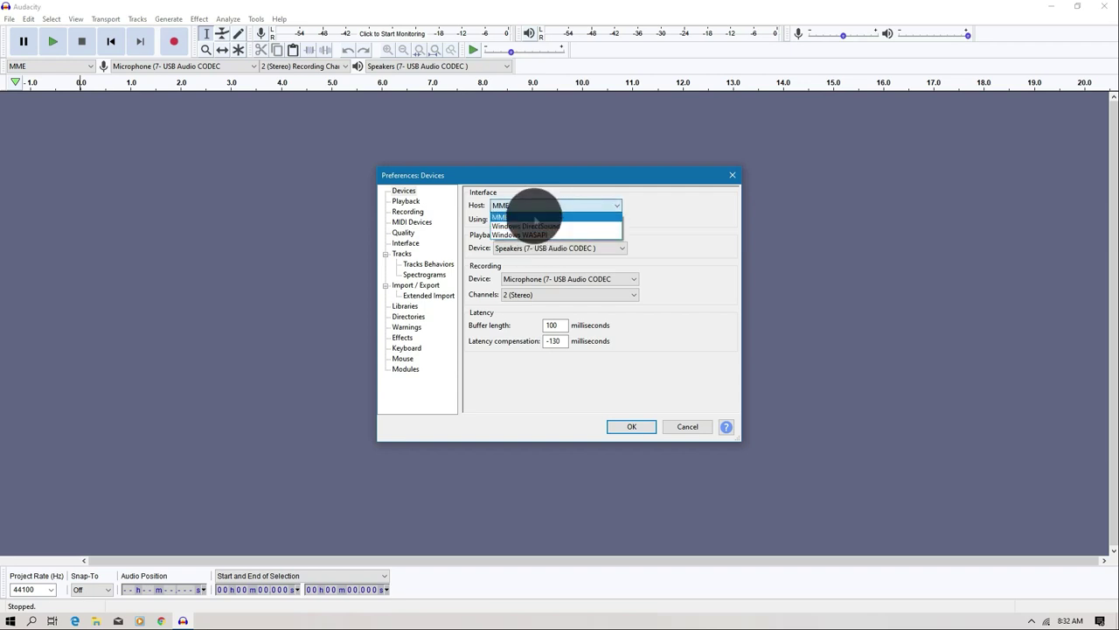
pyautogui.click(528, 216)
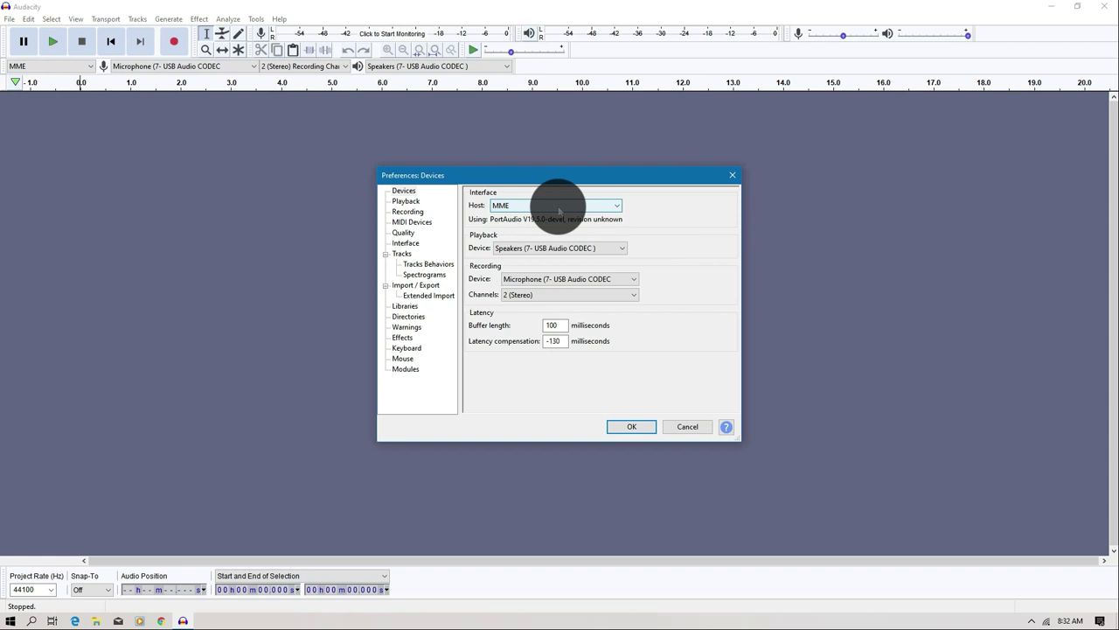
# Choose Speakers (7- USB Audio CODEC) for playback and Microphone (7- USB Audio CODEC) for recording
pyautogui.click(538, 249)
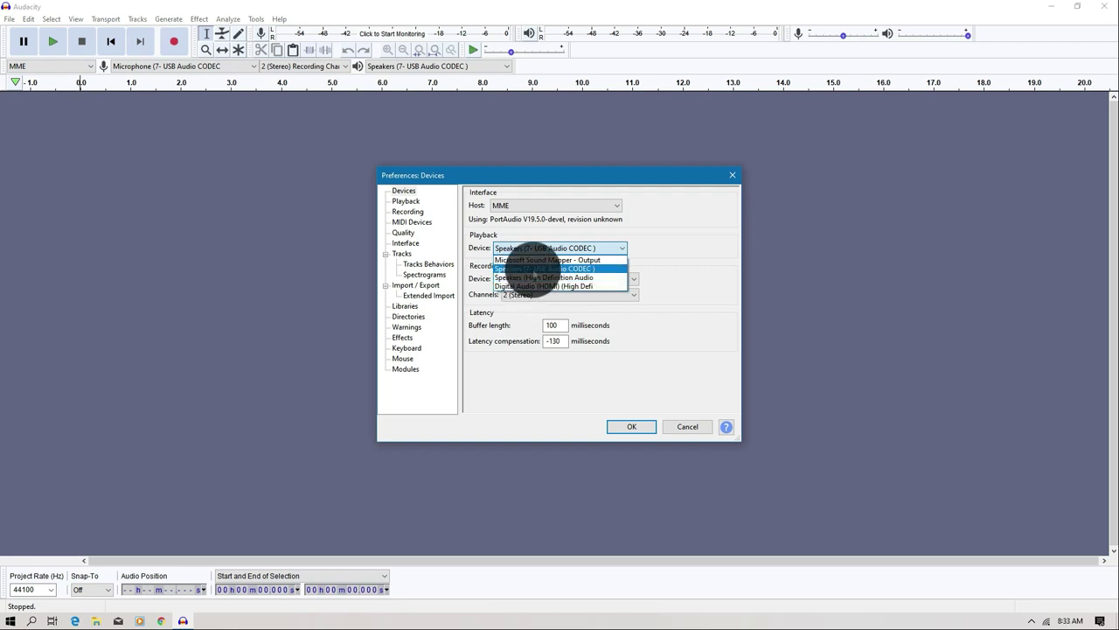
pyautogui.click(535, 269)
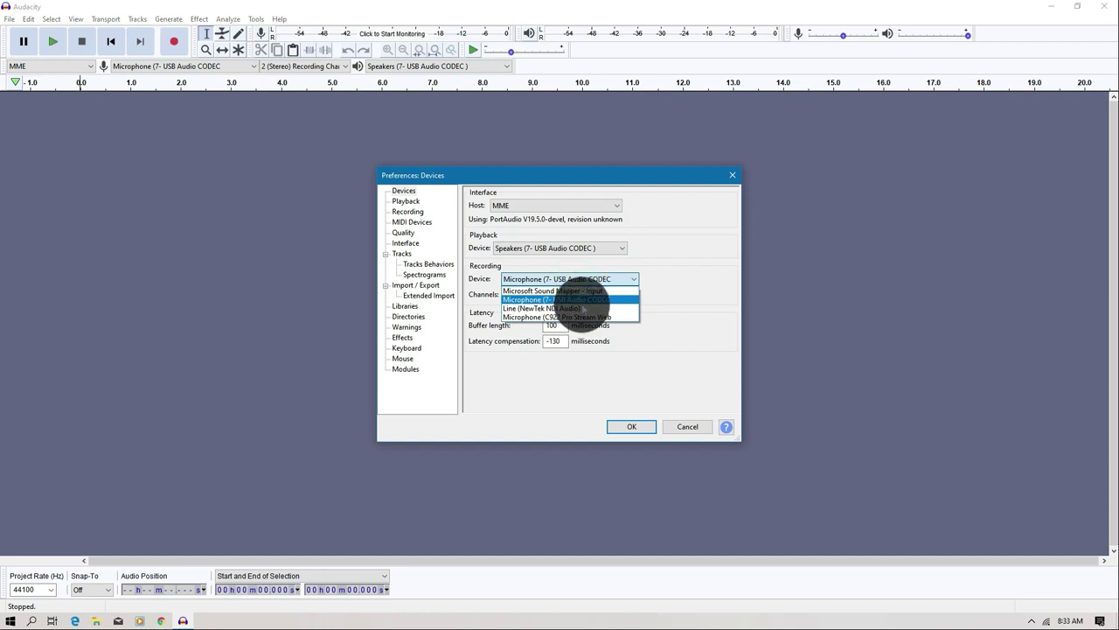
pyautogui.click(567, 299)
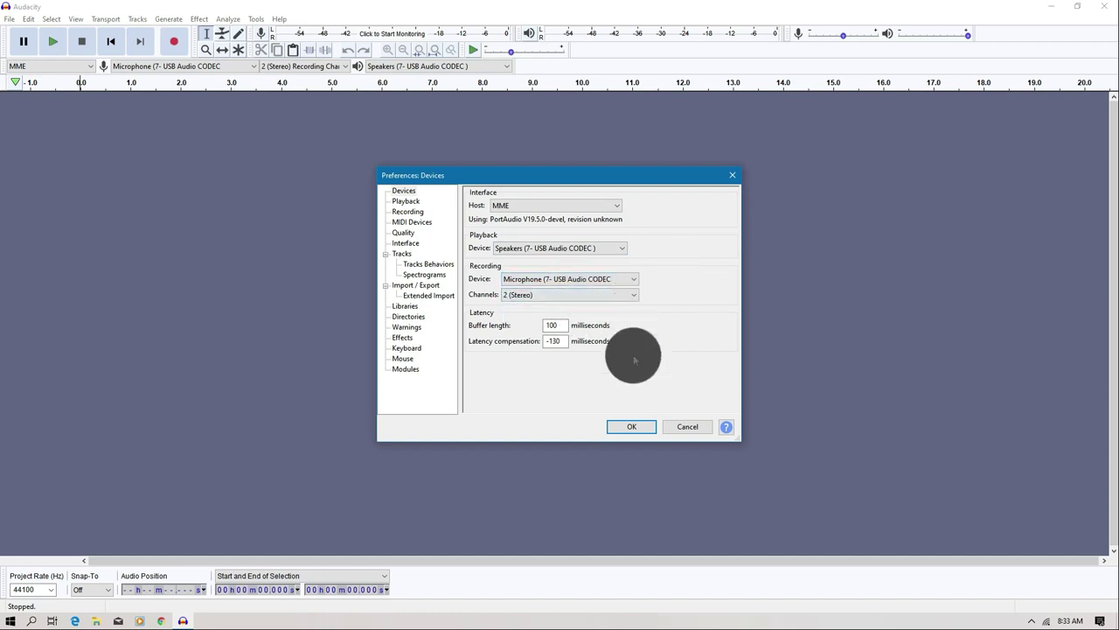
# Set the recording channels to 1 (Mono) and save the preferences
pyautogui.click(609, 425)
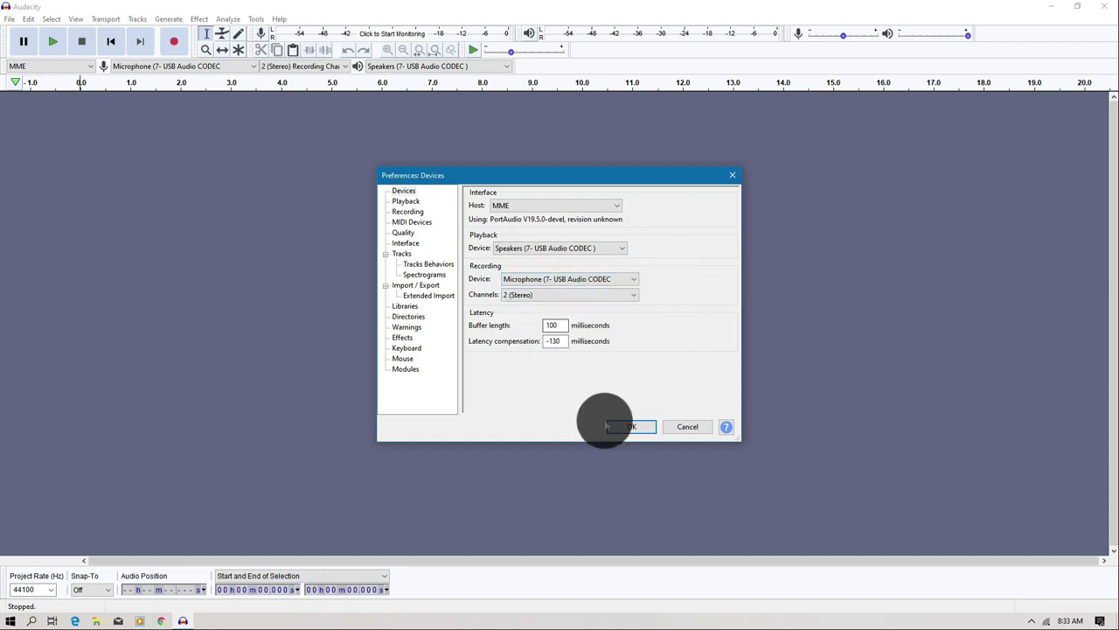
pyautogui.click(546, 294)
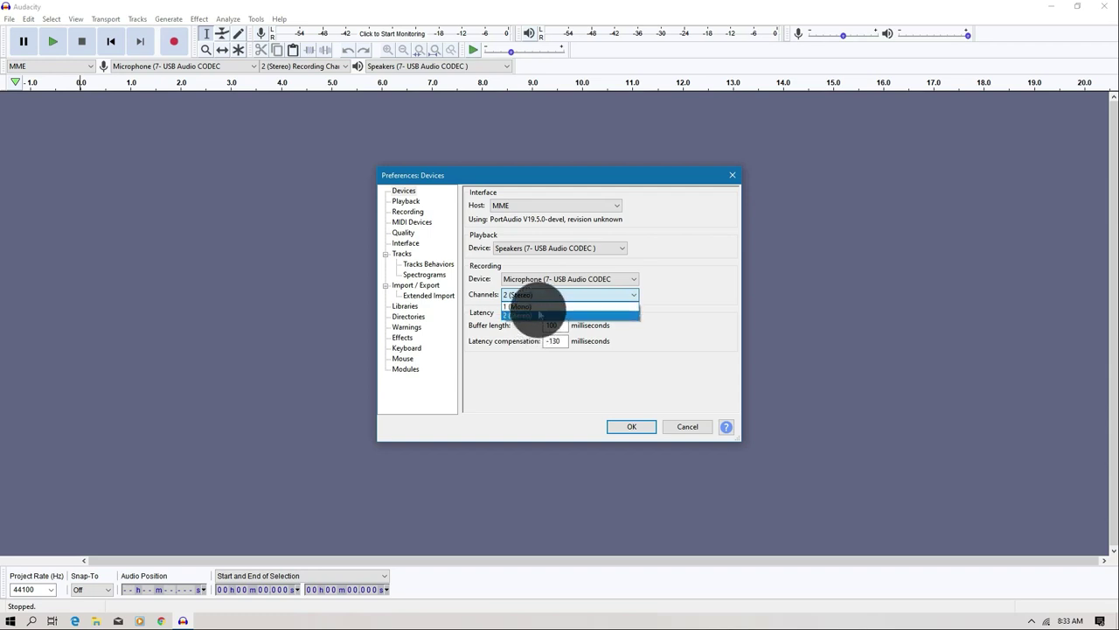
pyautogui.press('Up')
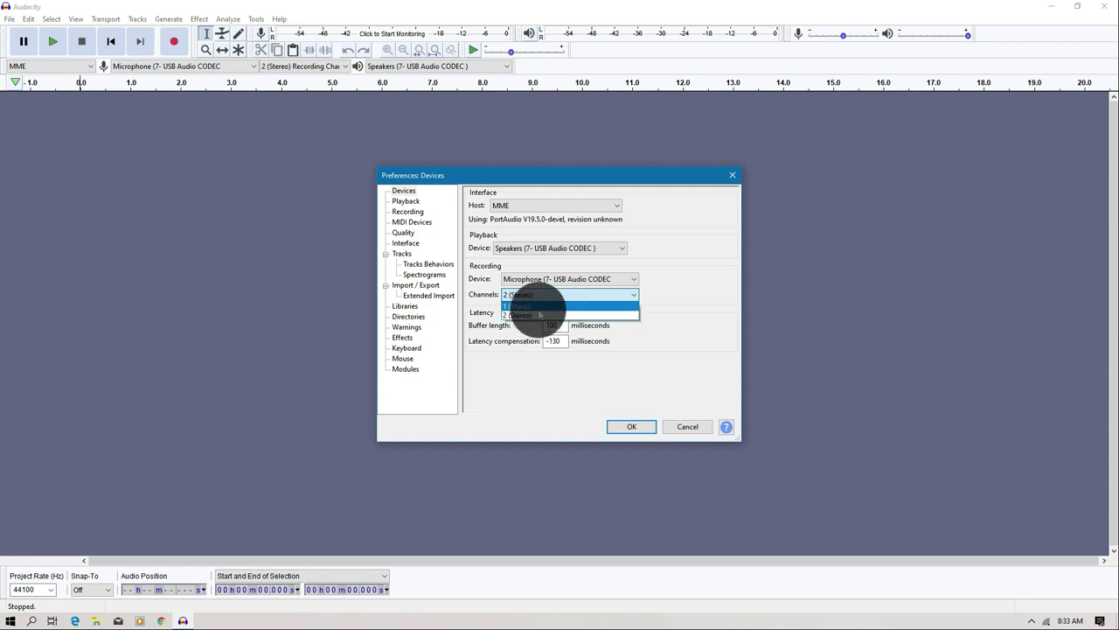
pyautogui.click(537, 307)
pyautogui.click(631, 426)
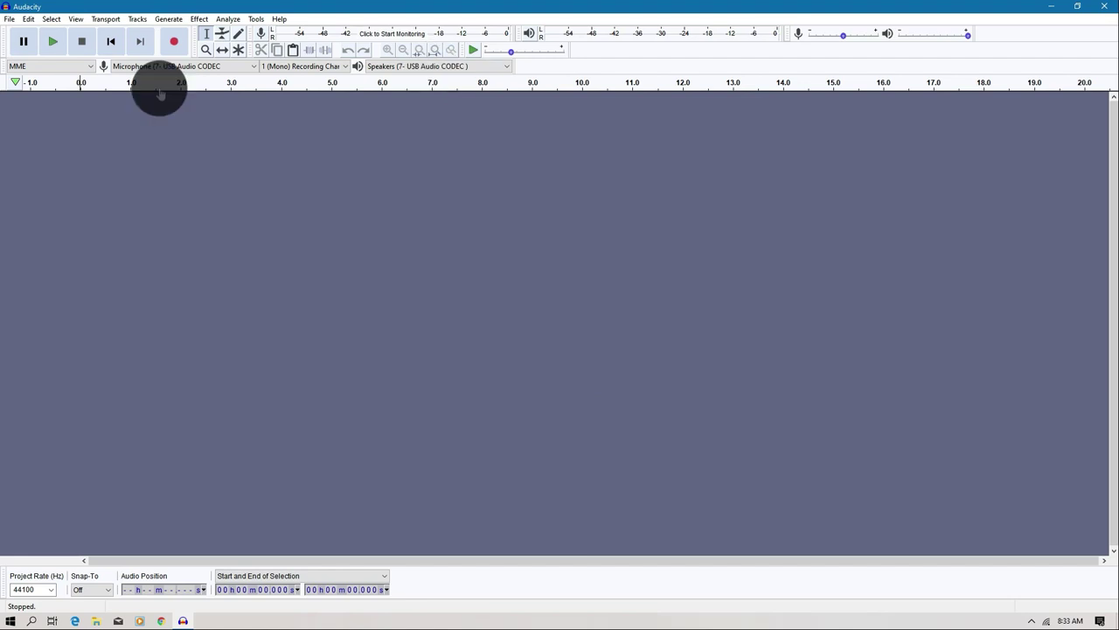
# Record a voice clip of about 14 seconds and play it back from about 0.9 seconds
pyautogui.click(174, 42)
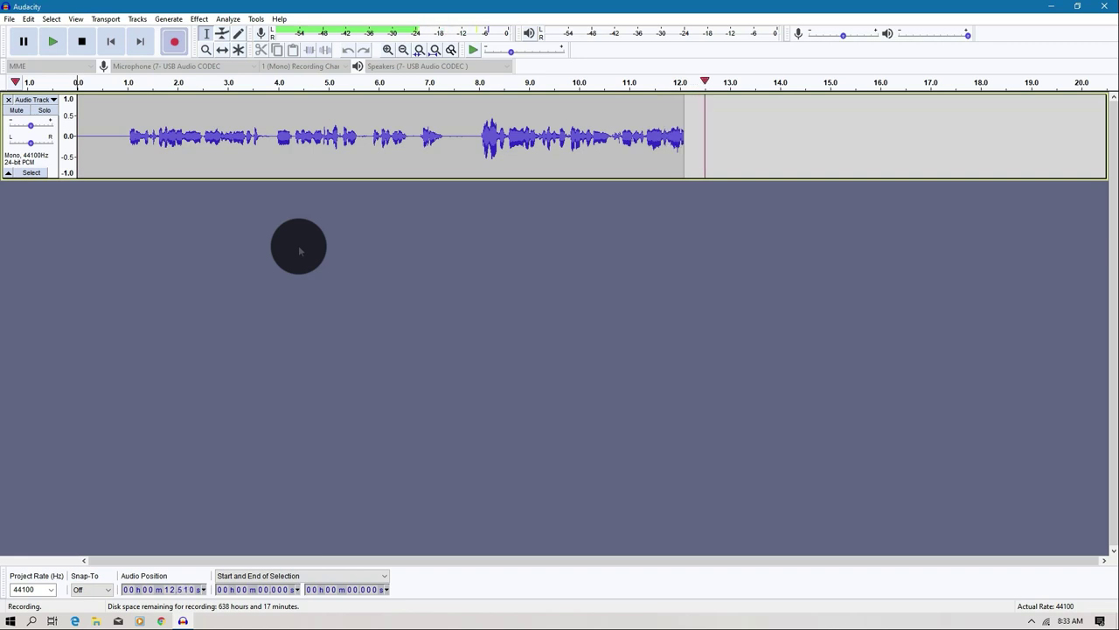
pyautogui.press('space')
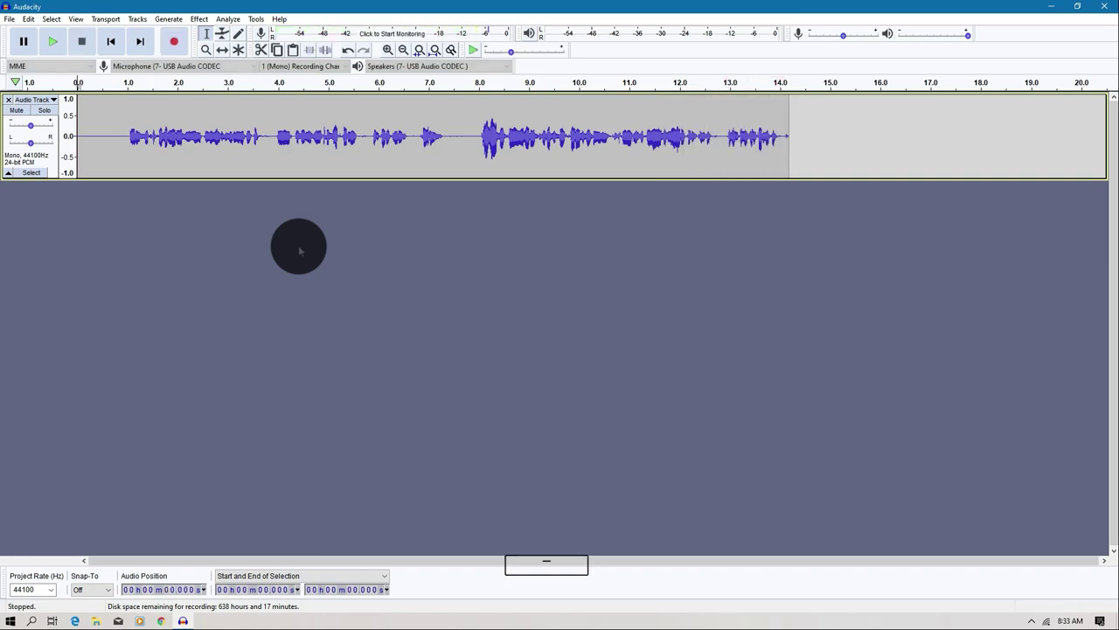
pyautogui.click(122, 114)
pyautogui.press('space')
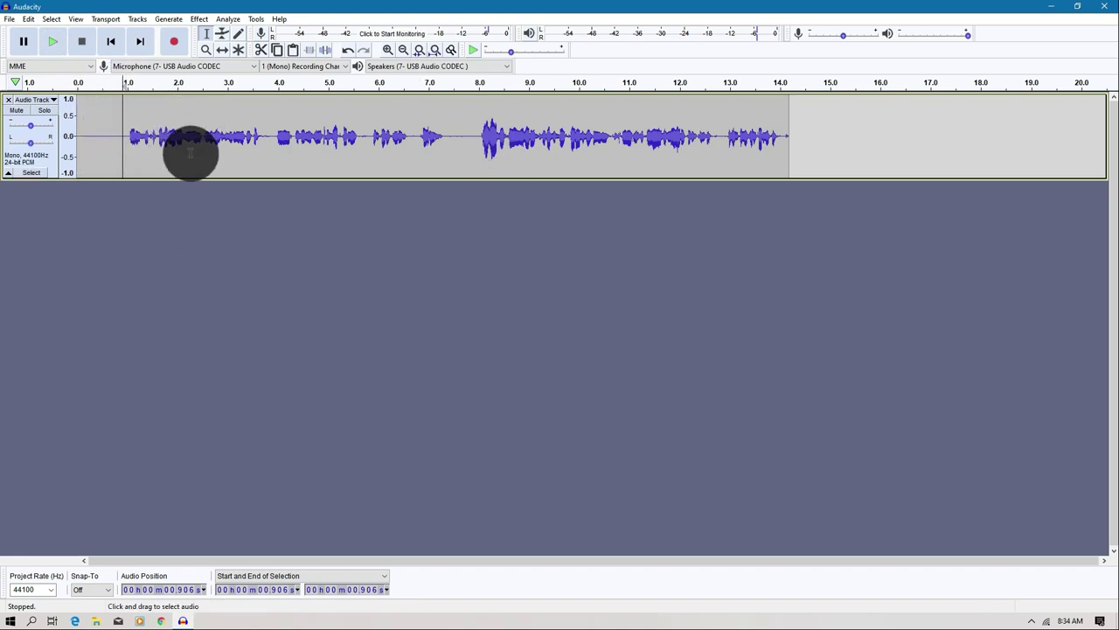
# Delete the first second of silence at the start of the recorded track
pyautogui.click(223, 129)
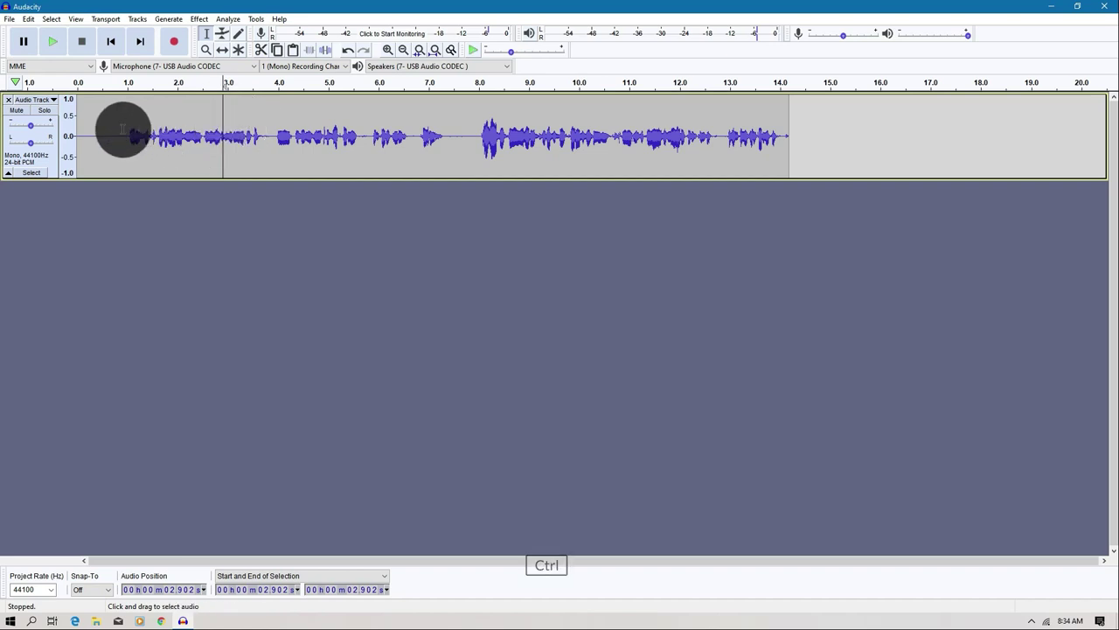
pyautogui.moveTo(127, 130); pyautogui.dragTo(68, 136)
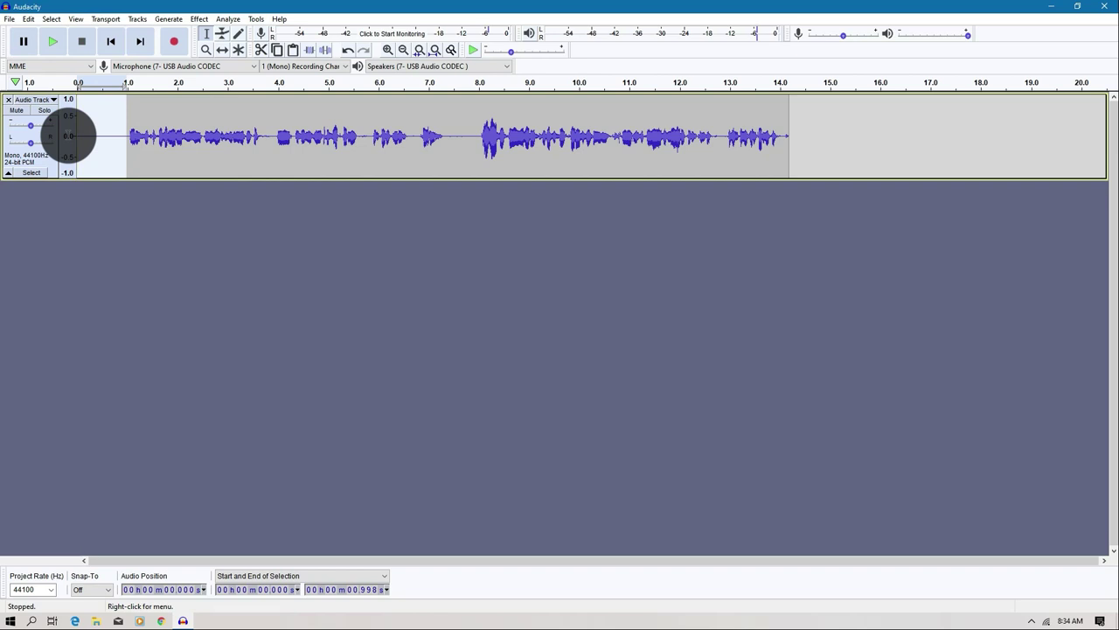
pyautogui.press('Delete')
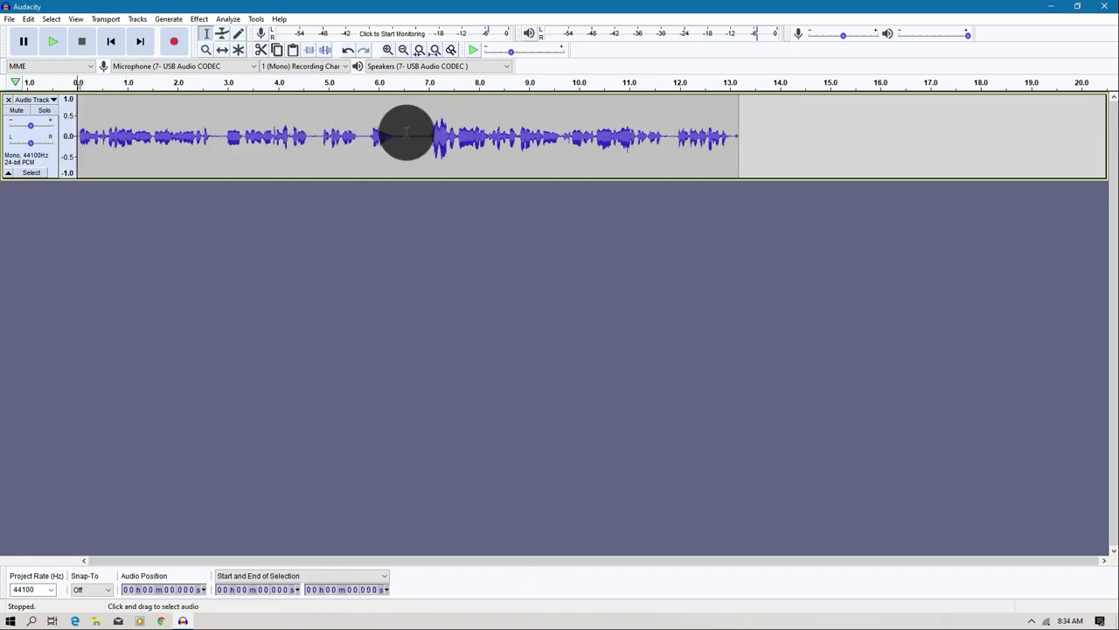
# Delete the pause starting at about 6.4 seconds and the trailing silence after about 12.5 seconds
pyautogui.moveTo(398, 136); pyautogui.dragTo(423, 135)
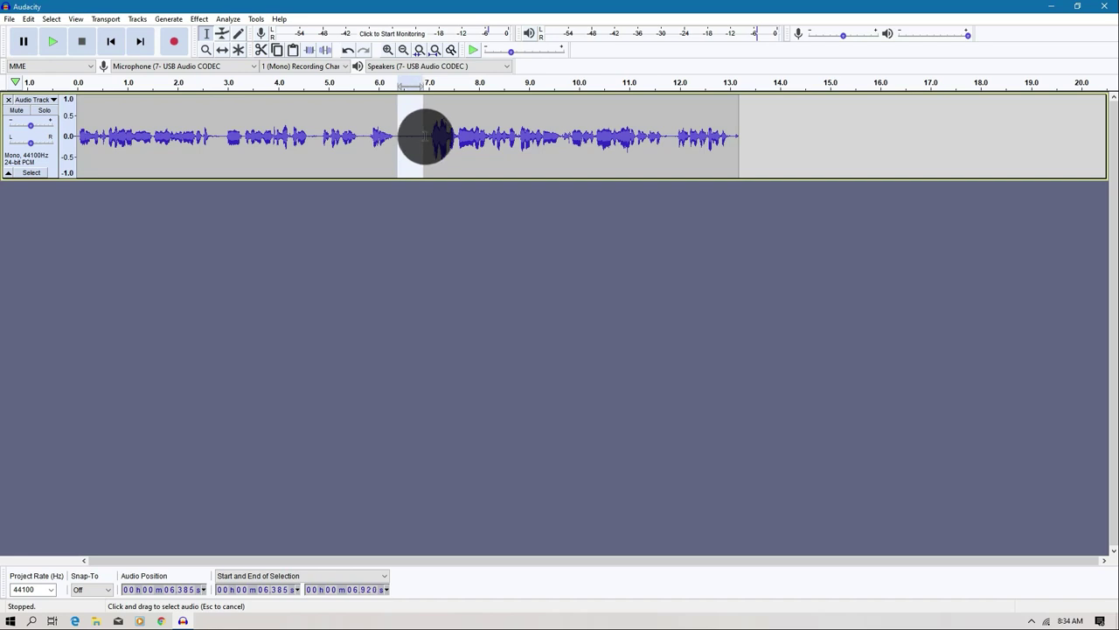
pyautogui.press('Delete')
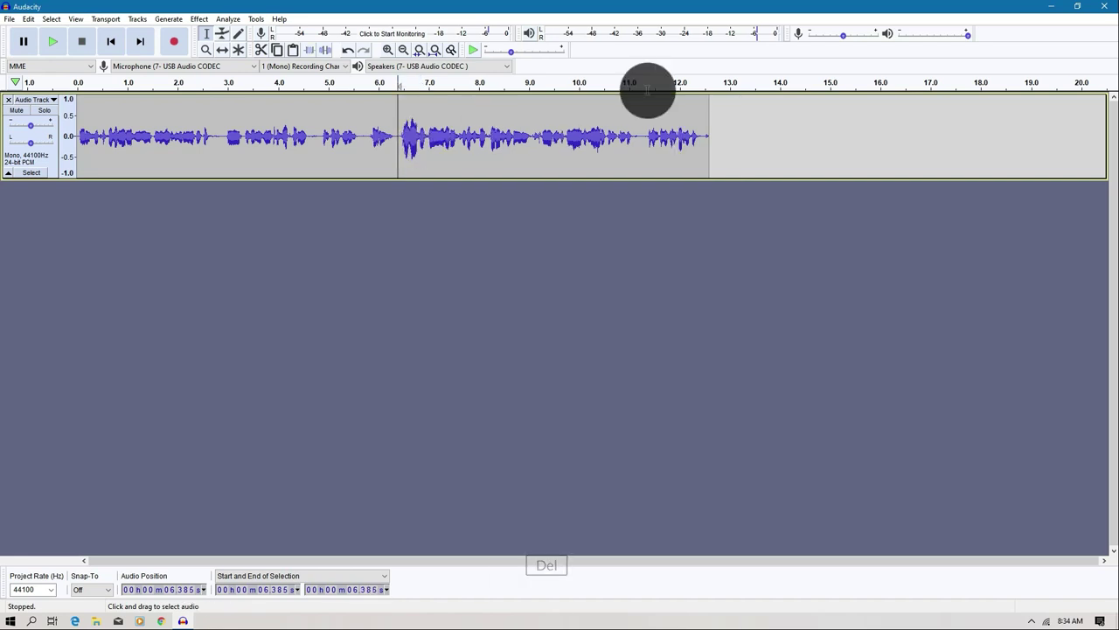
pyautogui.moveTo(704, 136); pyautogui.dragTo(737, 136)
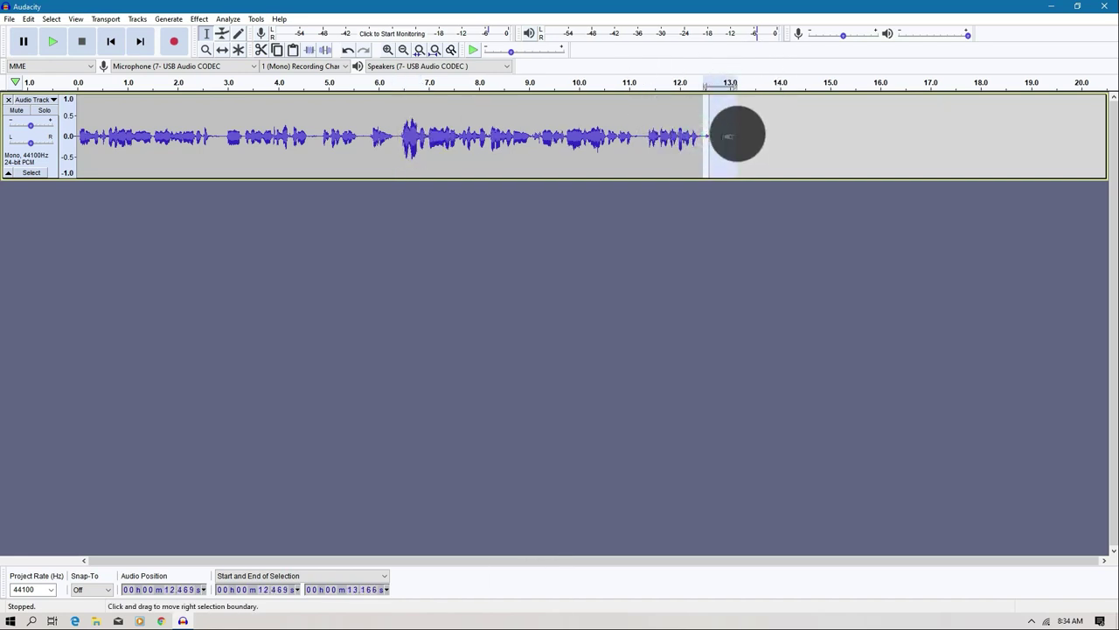
pyautogui.press('Delete')
# Select the entire audio track
pyautogui.click(692, 120)
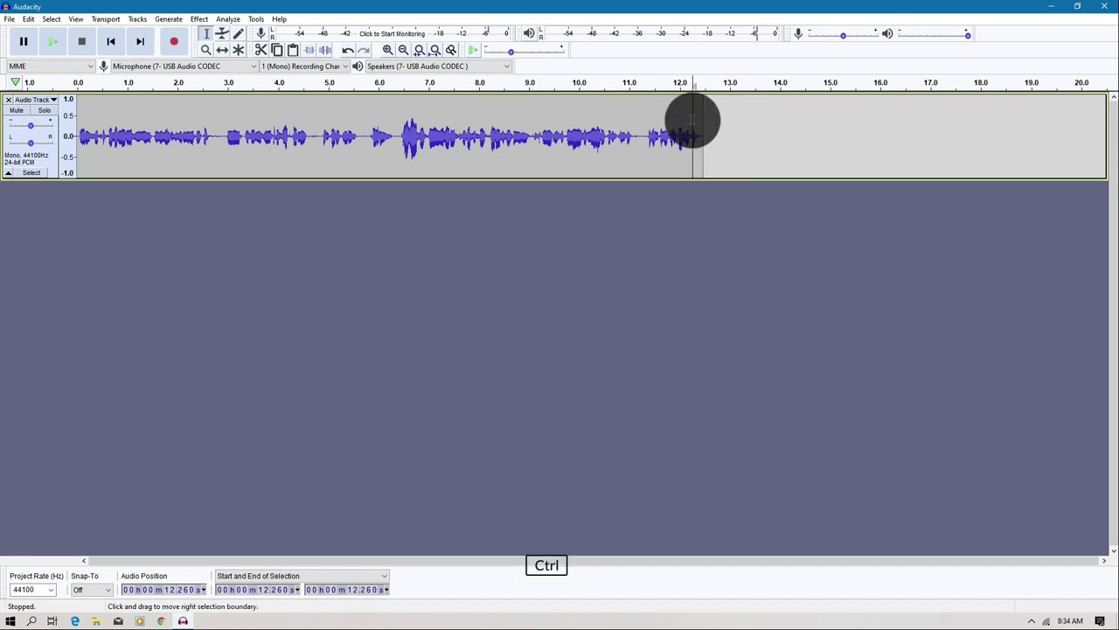
pyautogui.hotkey('ctrl', 'a')
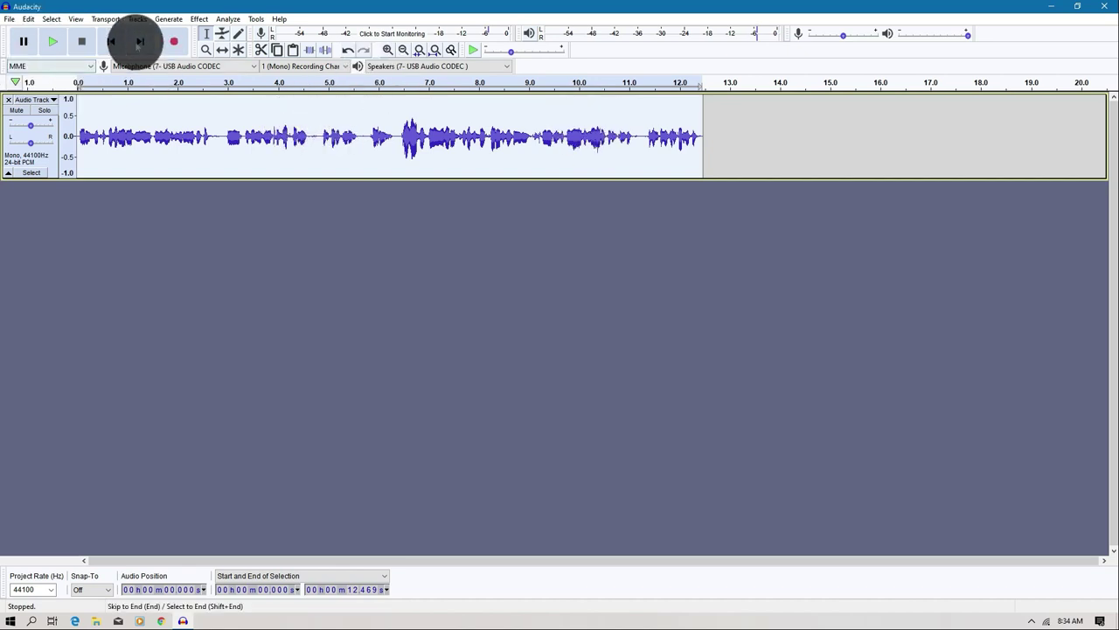
# View the Graphic EQ effect's sliders and close the effect without applying it
pyautogui.click(166, 19)
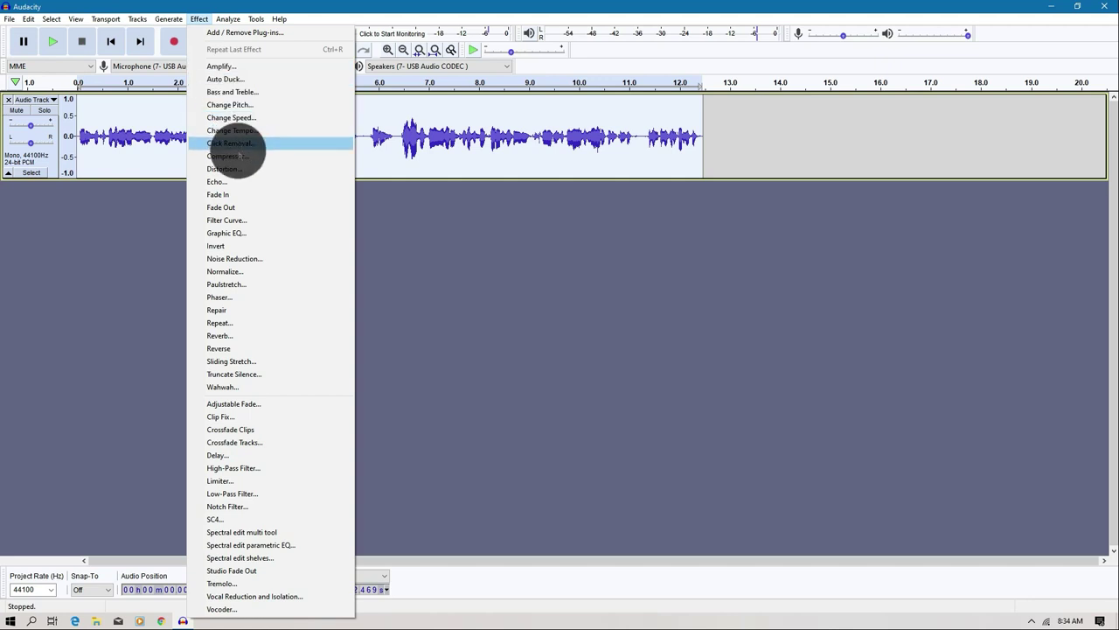
pyautogui.click(247, 236)
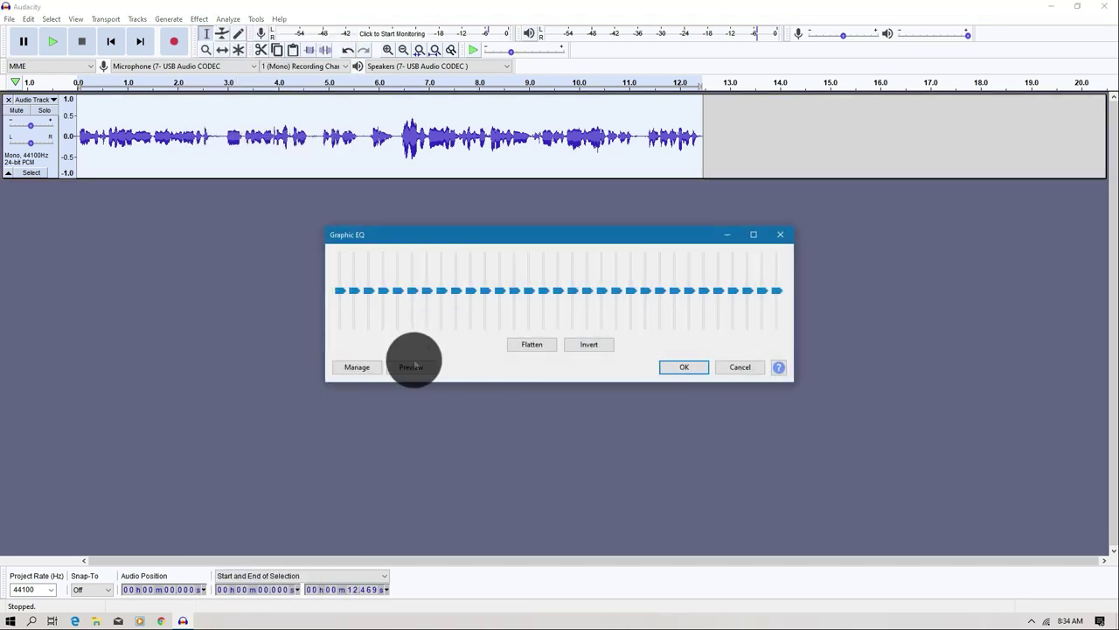
pyautogui.click(692, 366)
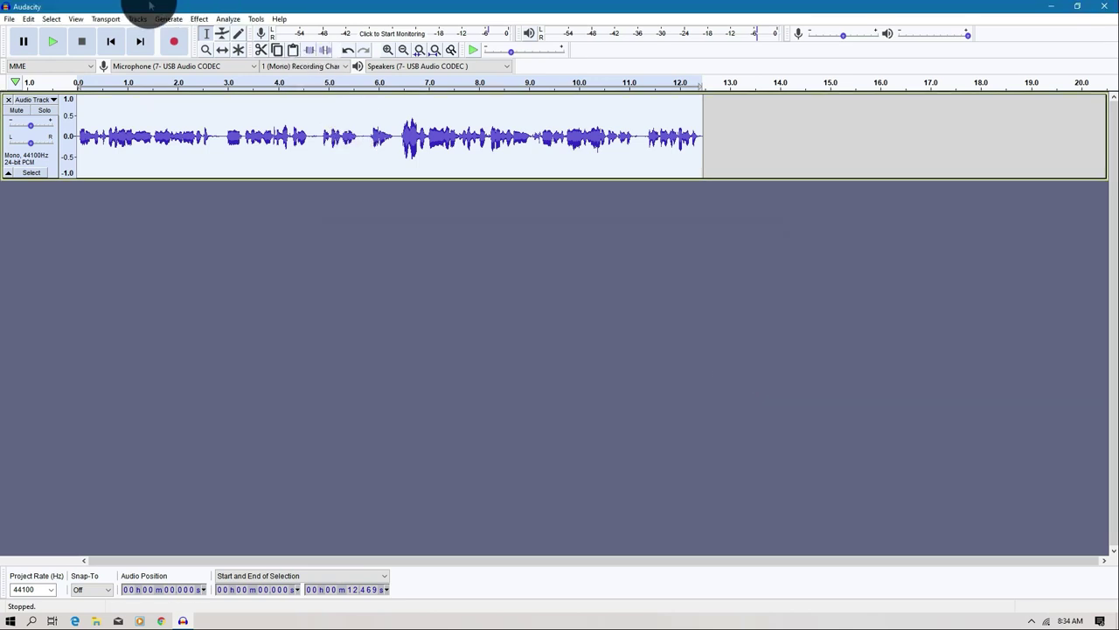
# Apply the Compressor effect to the track with an attack time of 0.43 secs and a release time of 5.8 secs
pyautogui.click(197, 18)
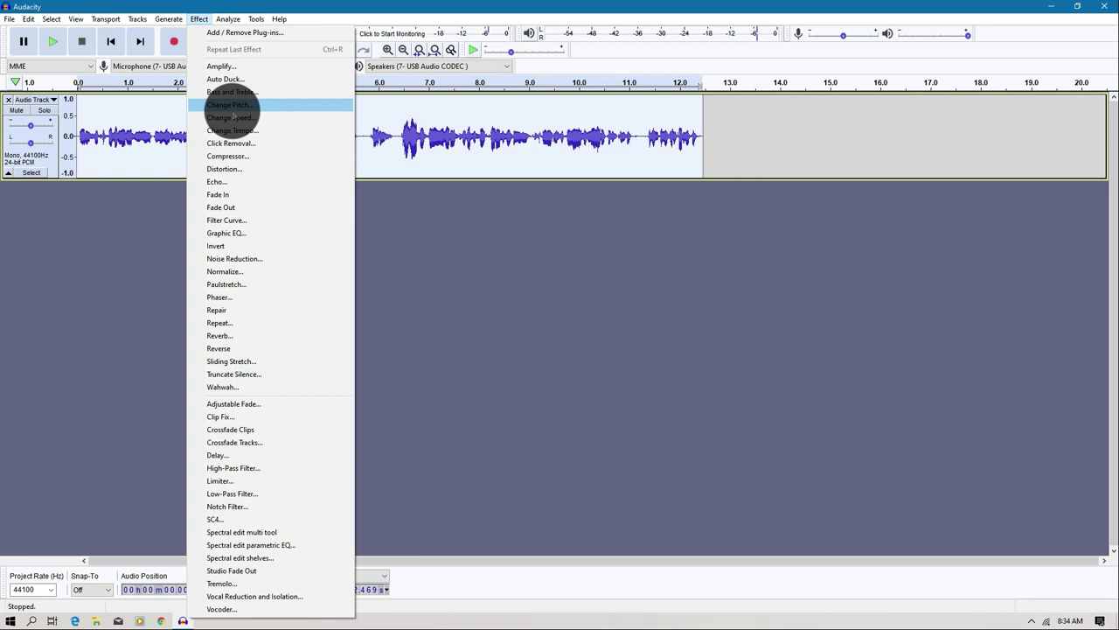
pyautogui.click(234, 157)
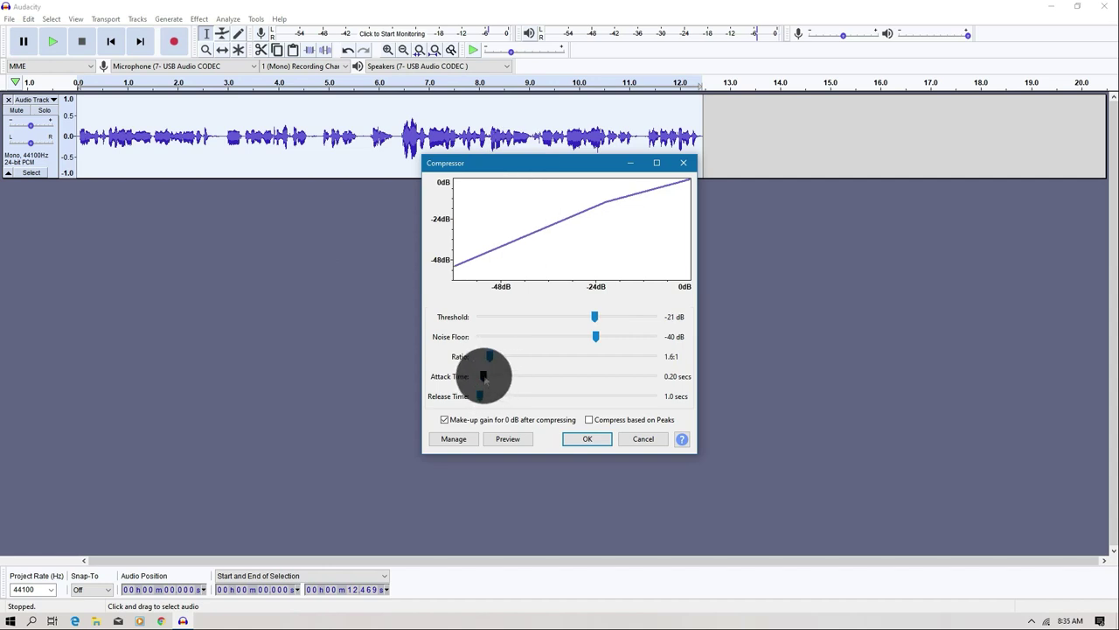
pyautogui.click(484, 376)
pyautogui.moveTo(483, 376); pyautogui.dragTo(507, 397)
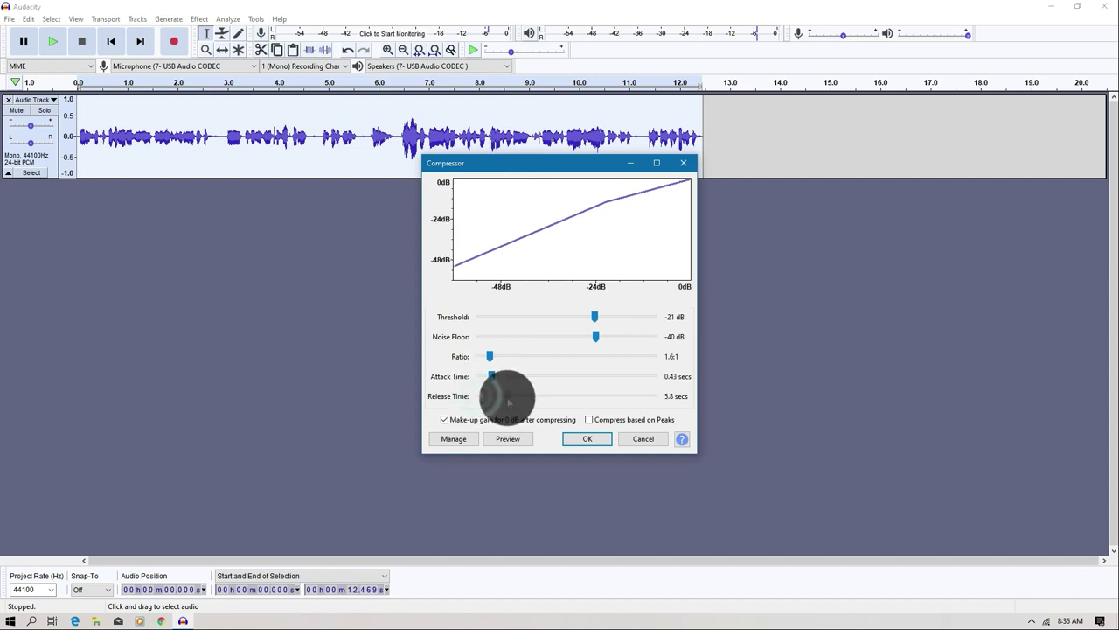
pyautogui.click(583, 440)
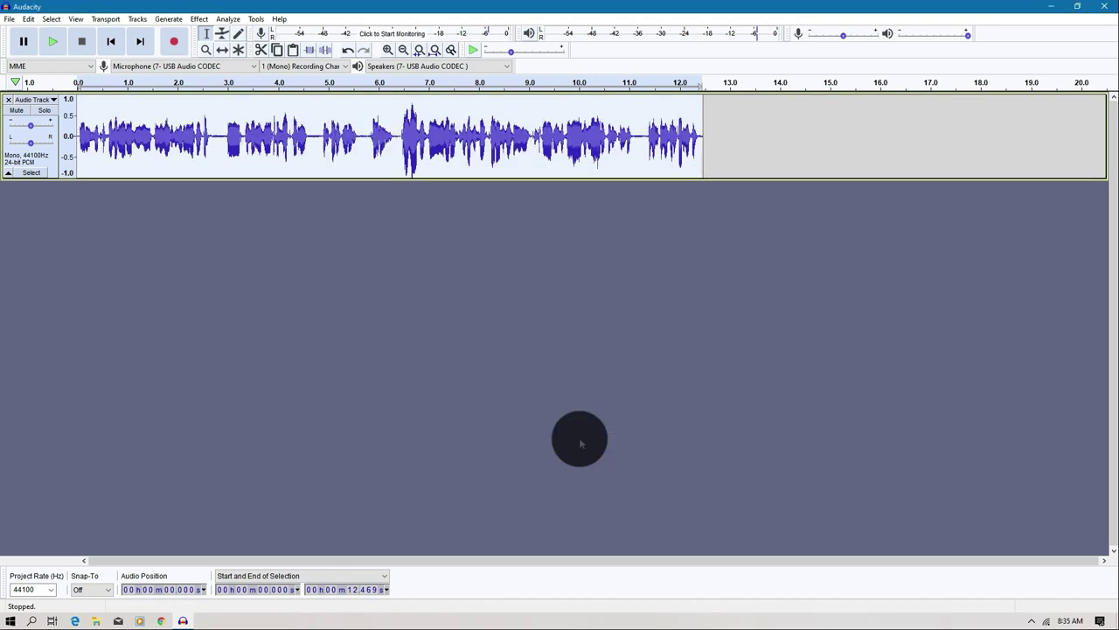
# Play back the first few seconds of the compressed track and stop playback
pyautogui.press('space')
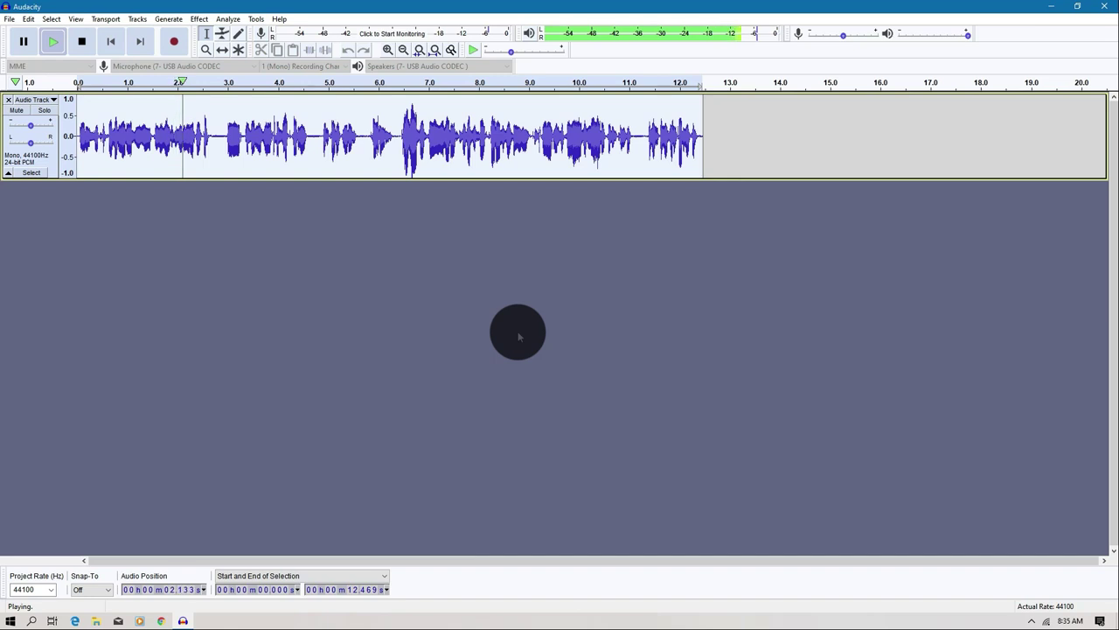
pyautogui.press('space')
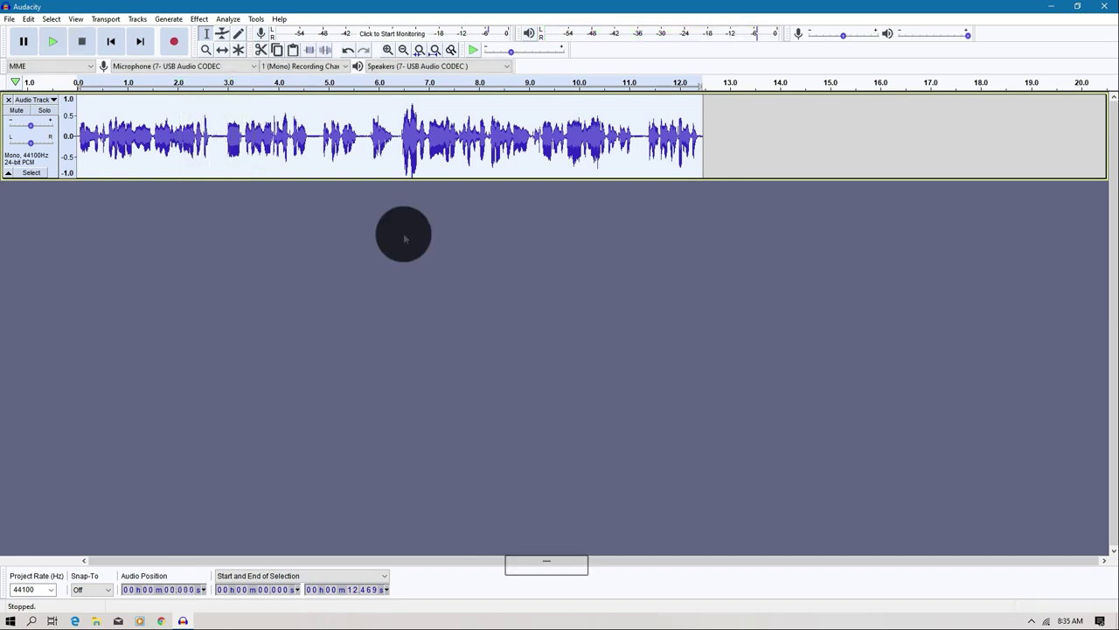
# Open the High-Pass Filter effect and preview it with a 24 dB roll-off and a frequency of 200 Hz
pyautogui.click(199, 18)
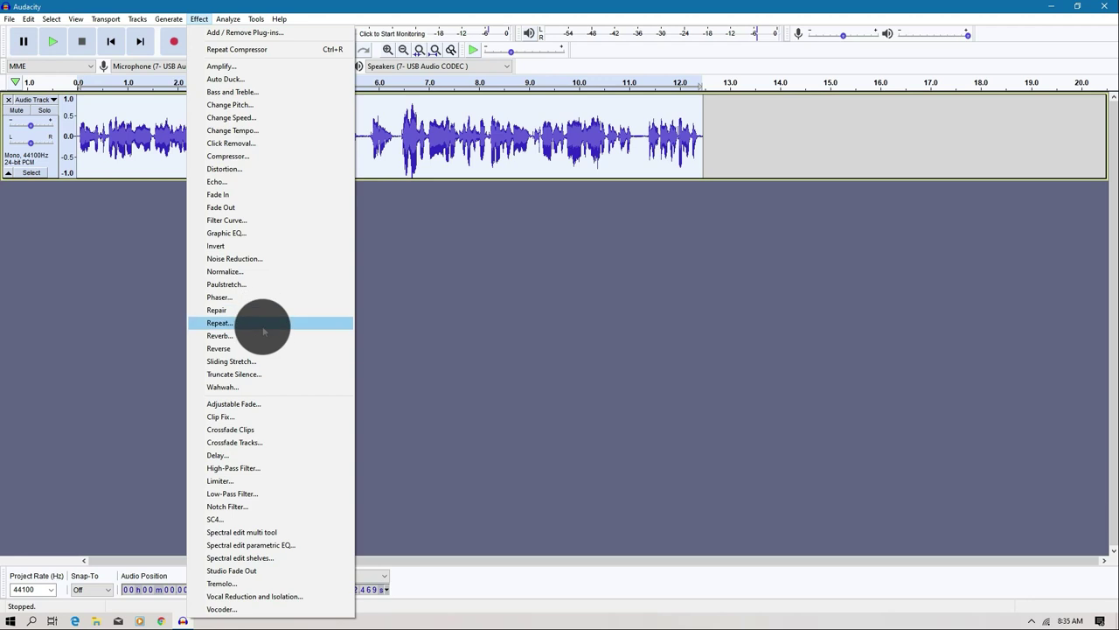
pyautogui.click(260, 469)
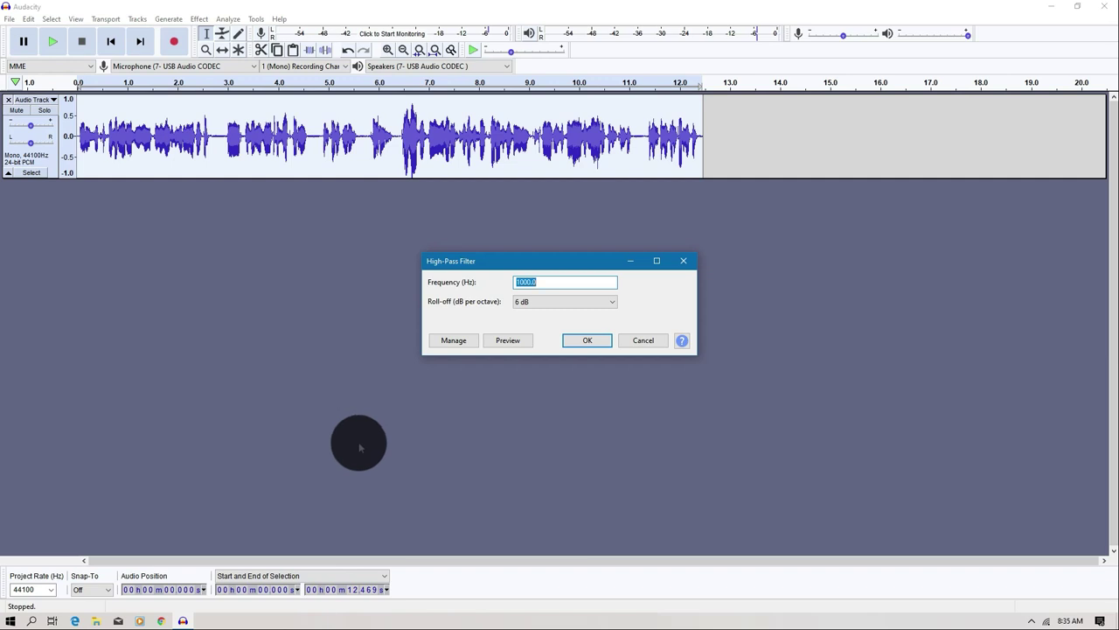
pyautogui.click(565, 302)
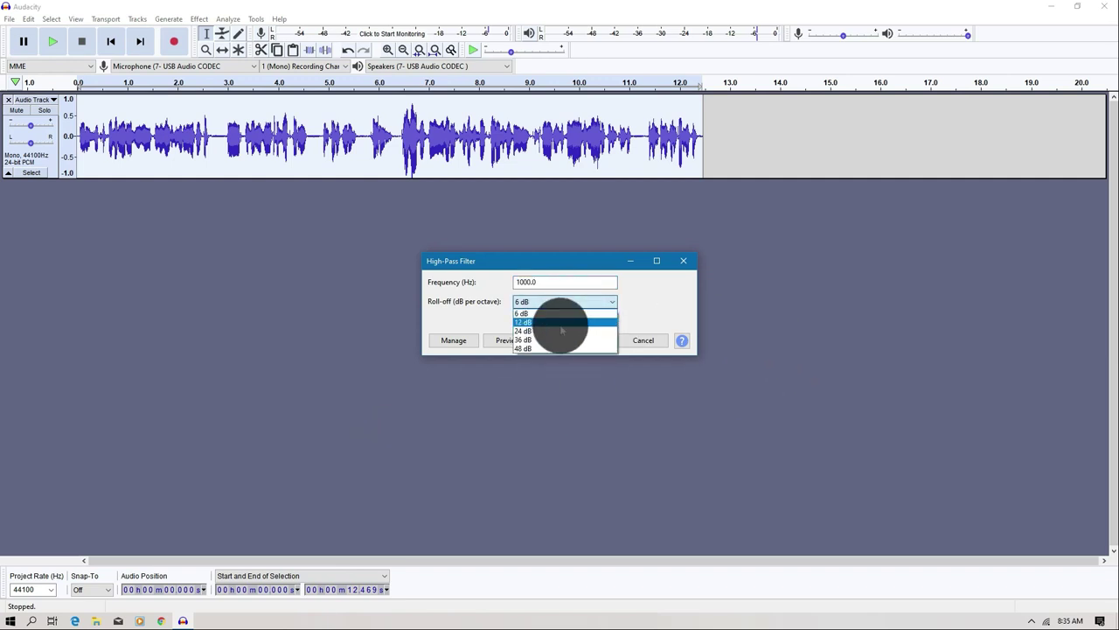
pyautogui.click(562, 330)
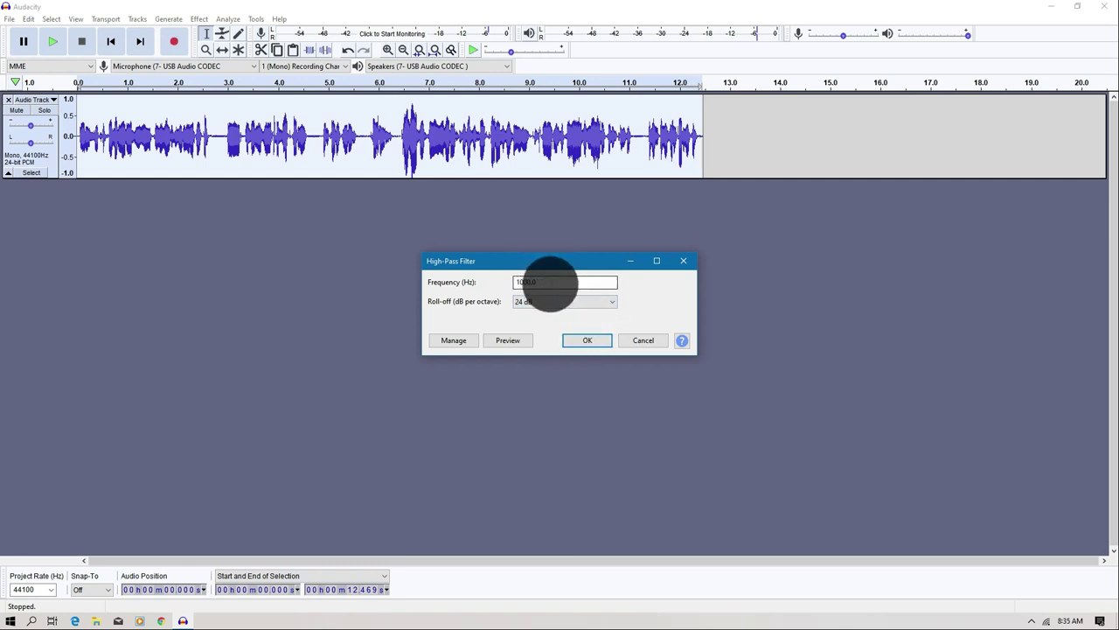
pyautogui.moveTo(548, 284); pyautogui.dragTo(437, 288)
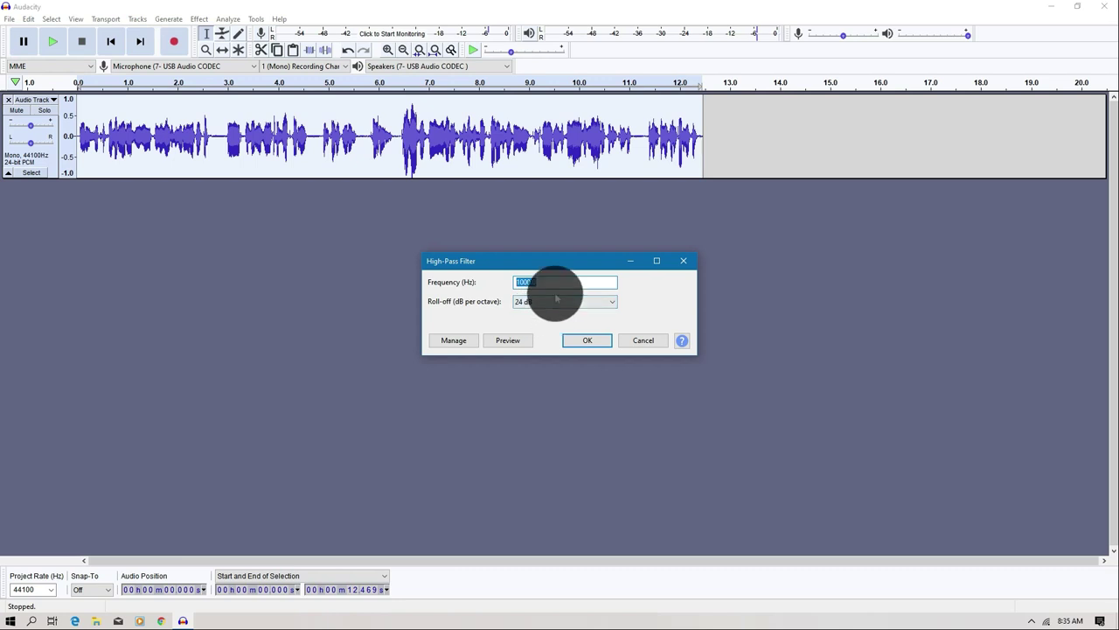
pyautogui.write('200')
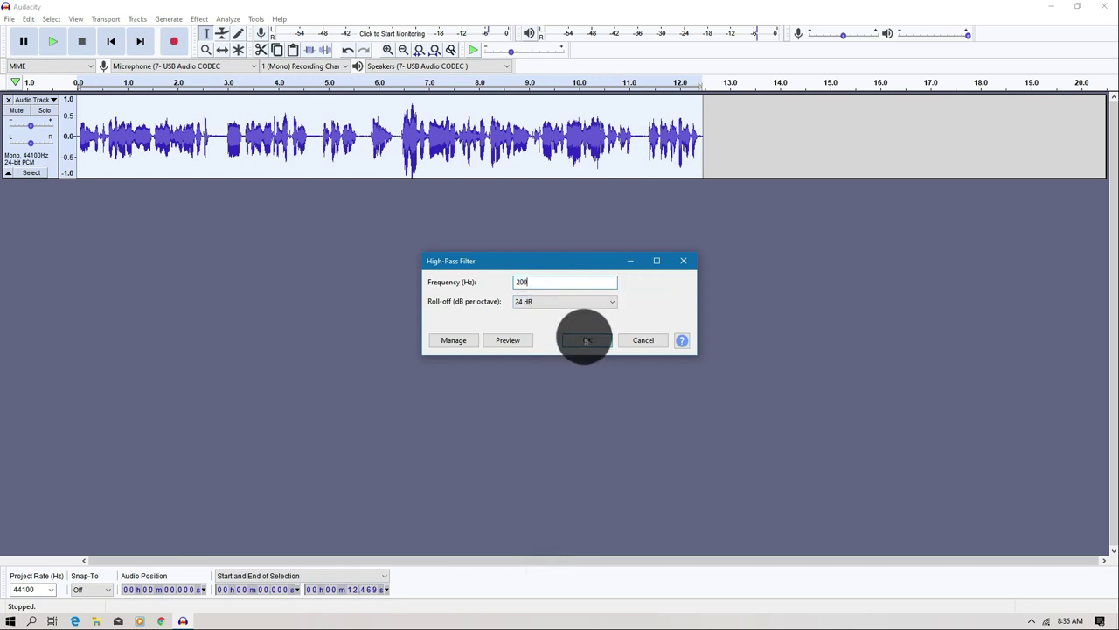
pyautogui.click(514, 340)
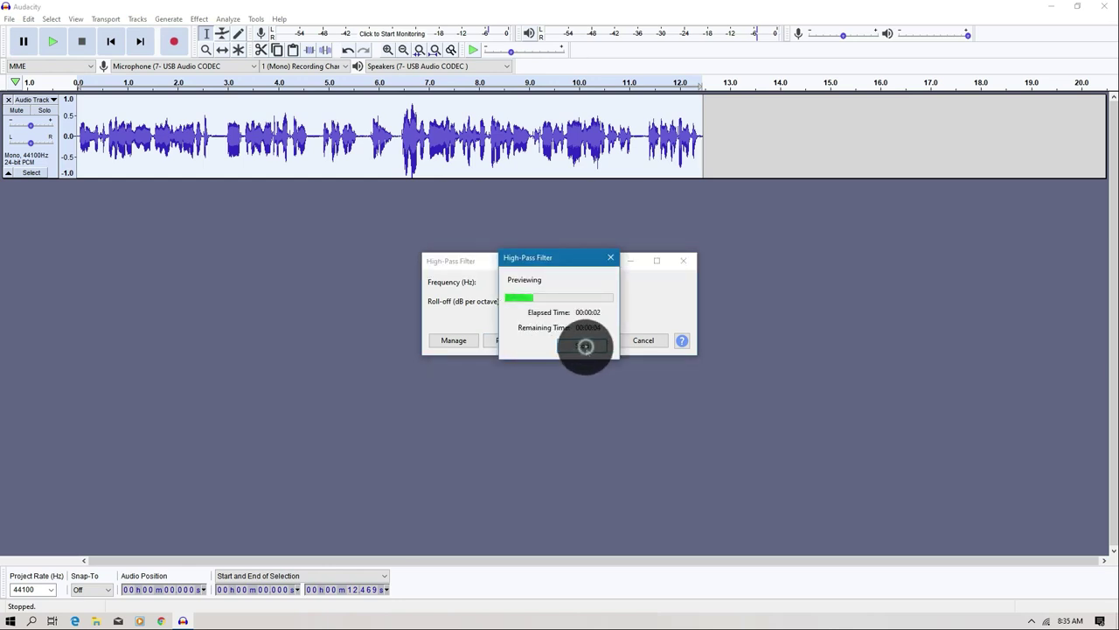
pyautogui.click(586, 346)
# Set the High-Pass Filter to a 6 dB roll-off and 100 Hz, preview it briefly and apply it to the track
pyautogui.click(565, 301)
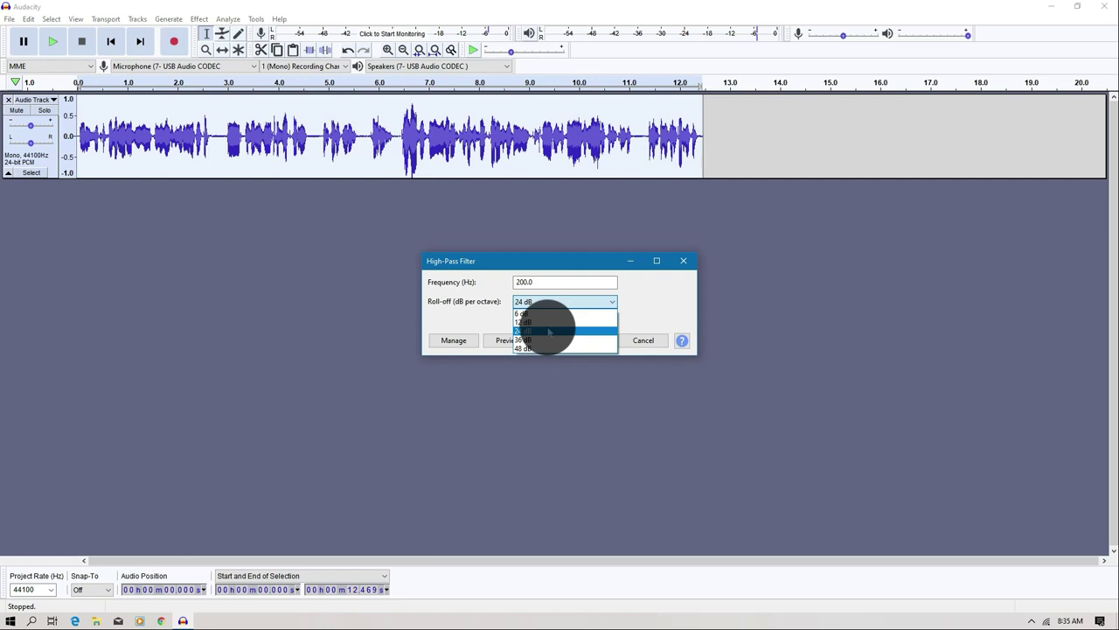
pyautogui.click(535, 313)
pyautogui.click(522, 281)
pyautogui.doubleClick(517, 282)
pyautogui.write('1000')
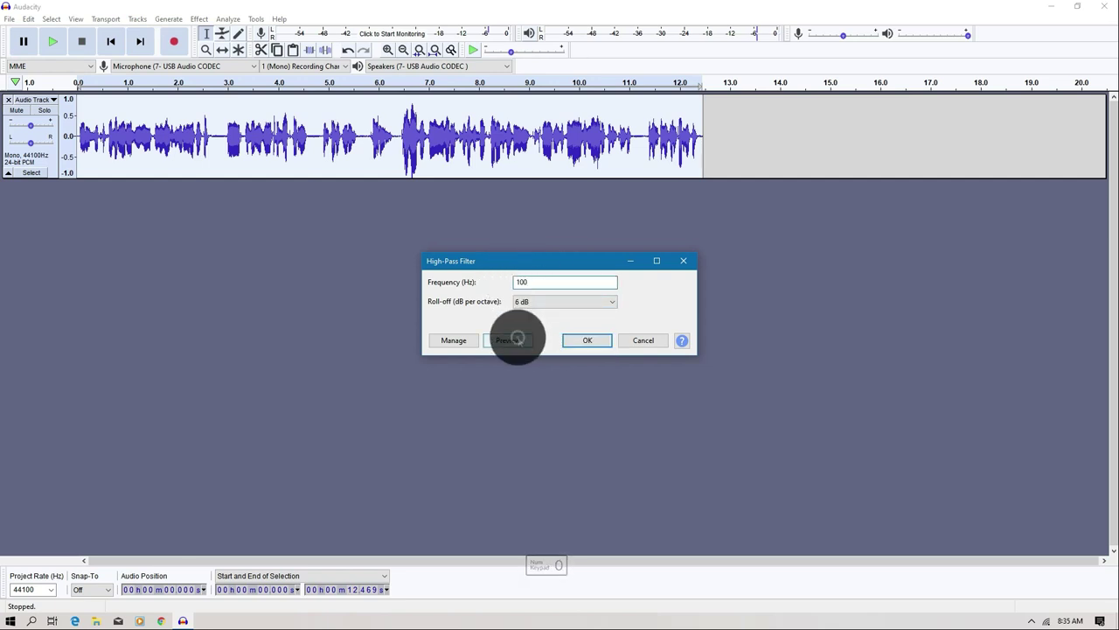
pyautogui.click(517, 339)
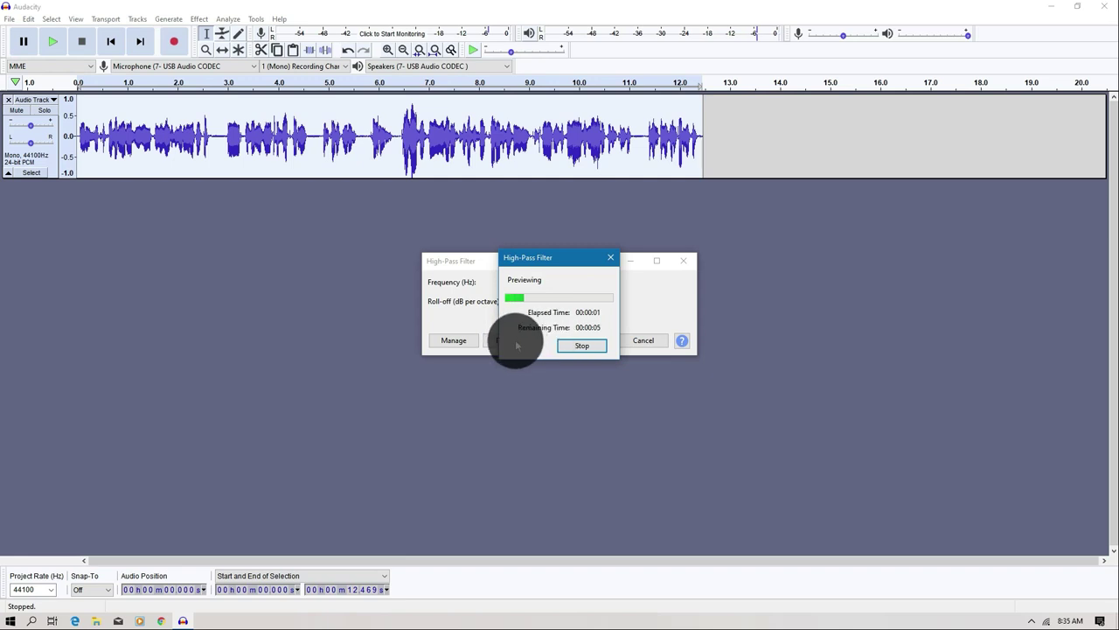
pyautogui.click(560, 346)
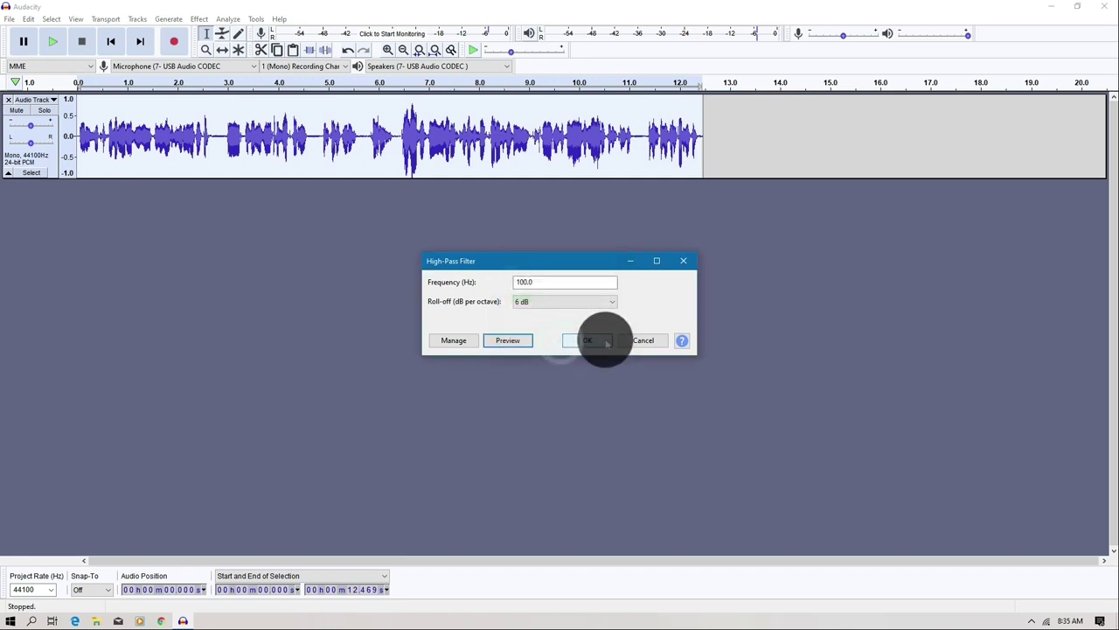
pyautogui.click(596, 341)
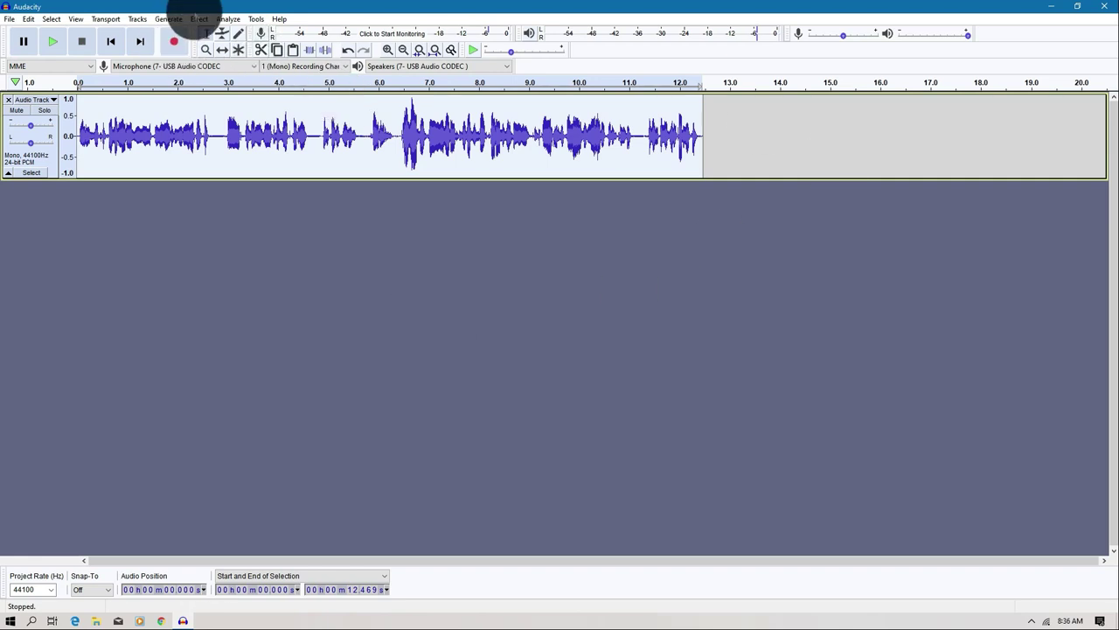
# Preview the Echo effect on the selected track with its default settings and close it without applying
pyautogui.click(199, 19)
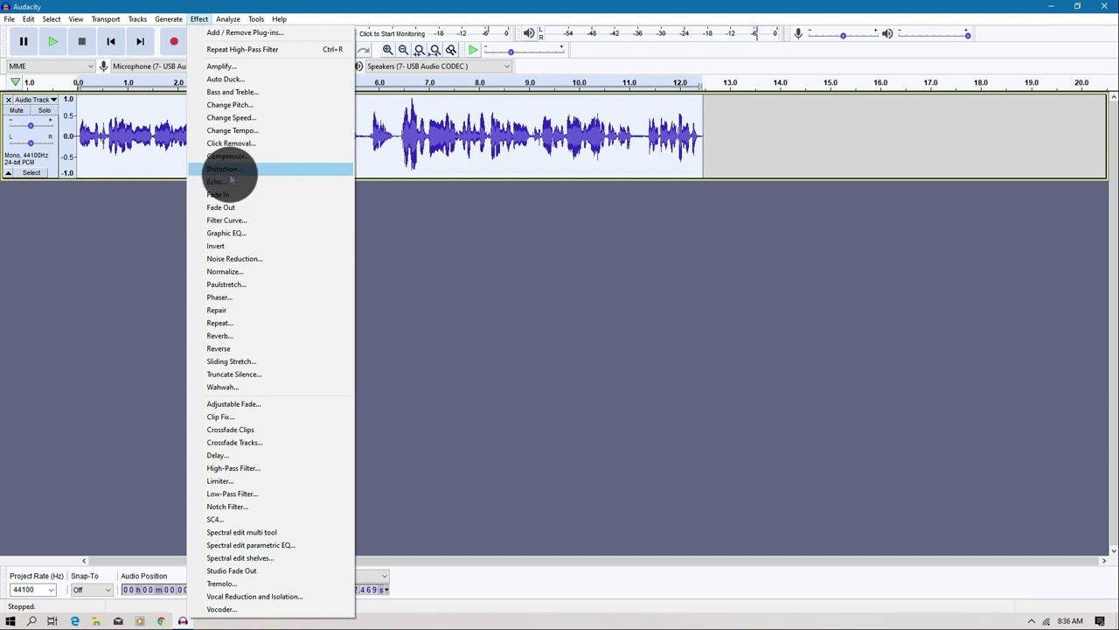
pyautogui.click(231, 183)
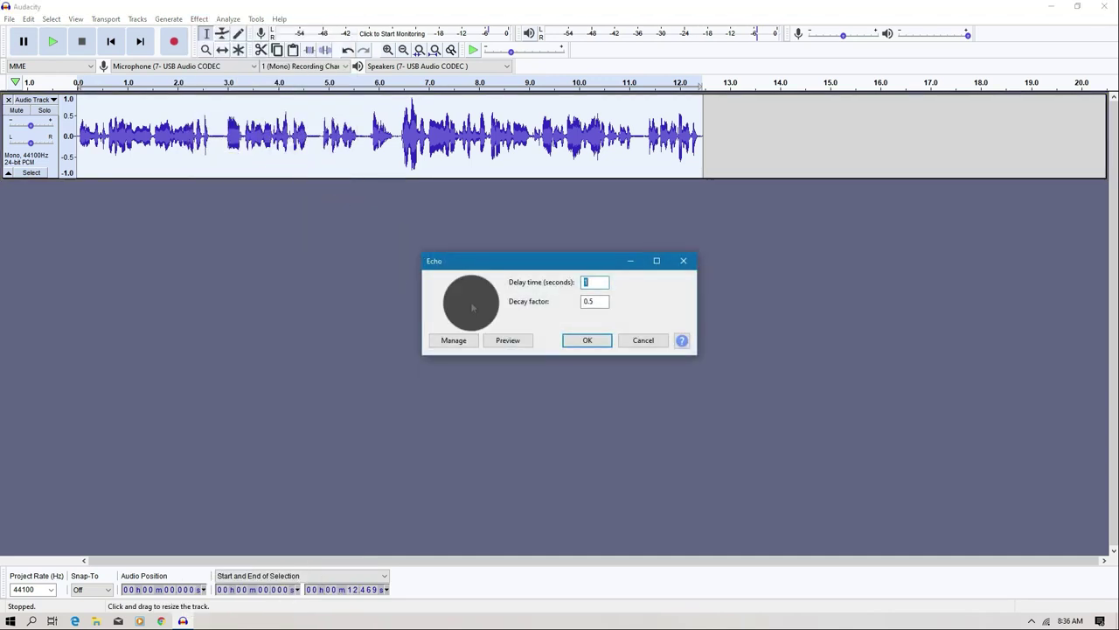
pyautogui.click(508, 341)
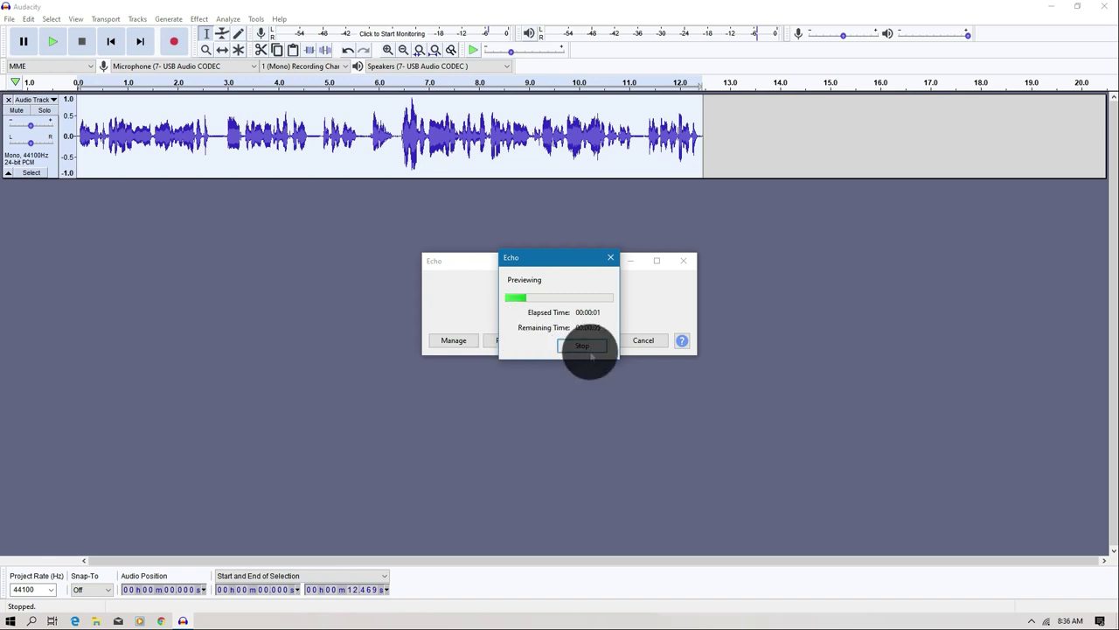
pyautogui.click(584, 348)
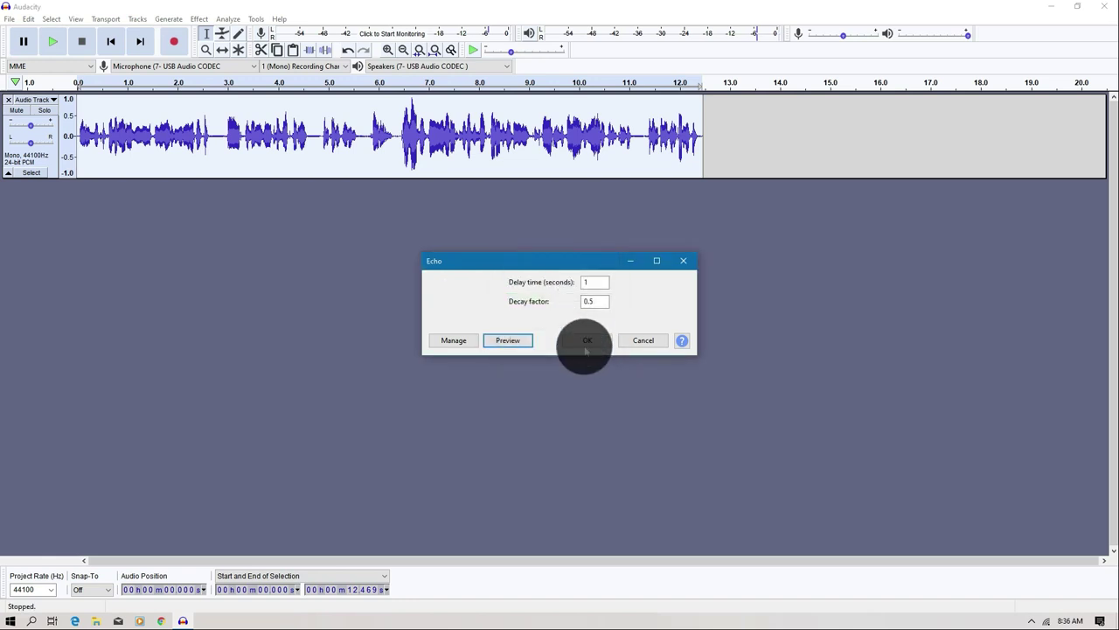
pyautogui.click(640, 341)
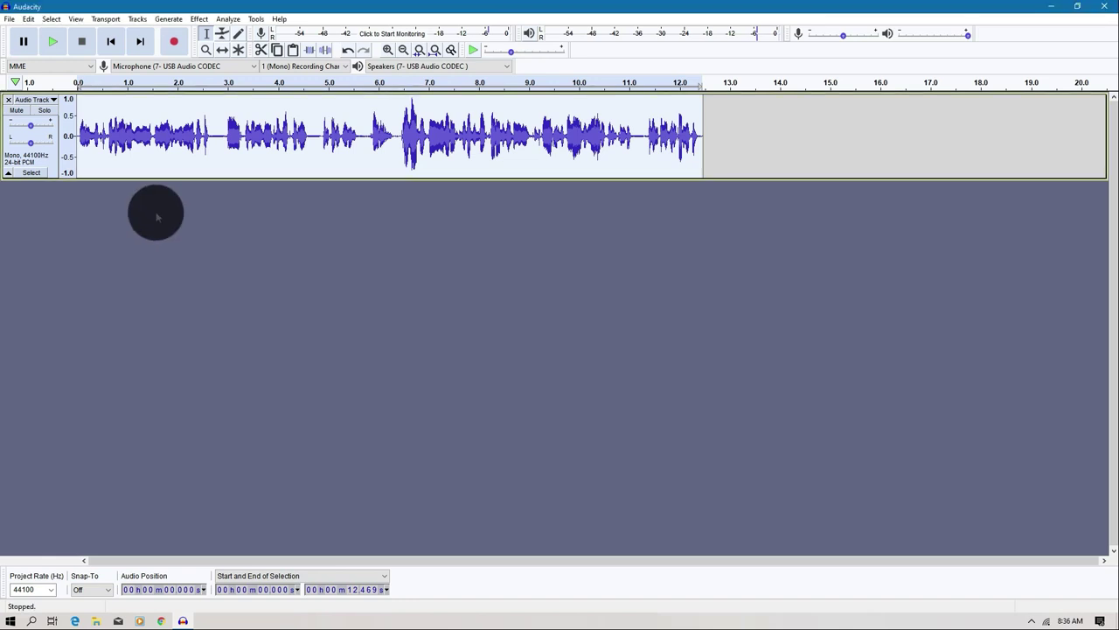